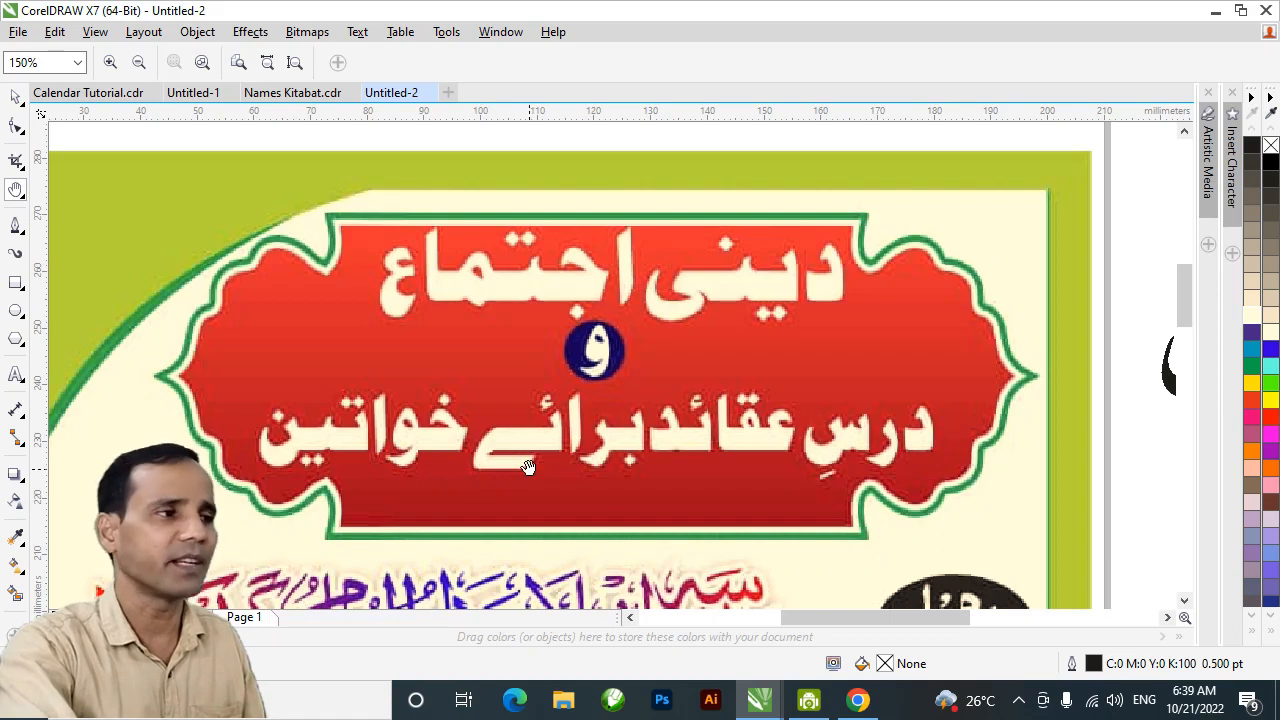
Step: Delete the sample bitmap with golden calligraphy on black below the black Urdu heading beside the poster
{"action": "right_click", "coordinate": [529, 467]}
{"action": "left_click_drag", "start_coordinate": [529, 467], "coordinate": [571, 398]}
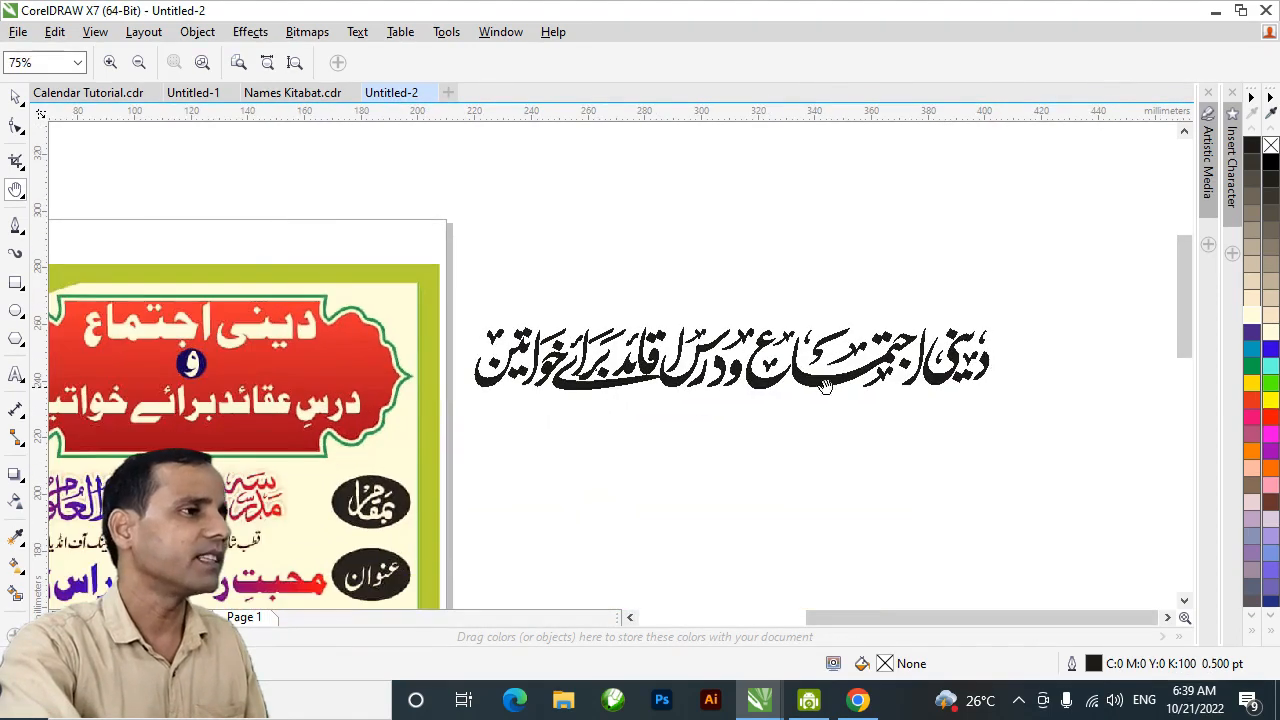
{"action": "left_click_drag", "start_coordinate": [740, 398], "coordinate": [832, 388]}
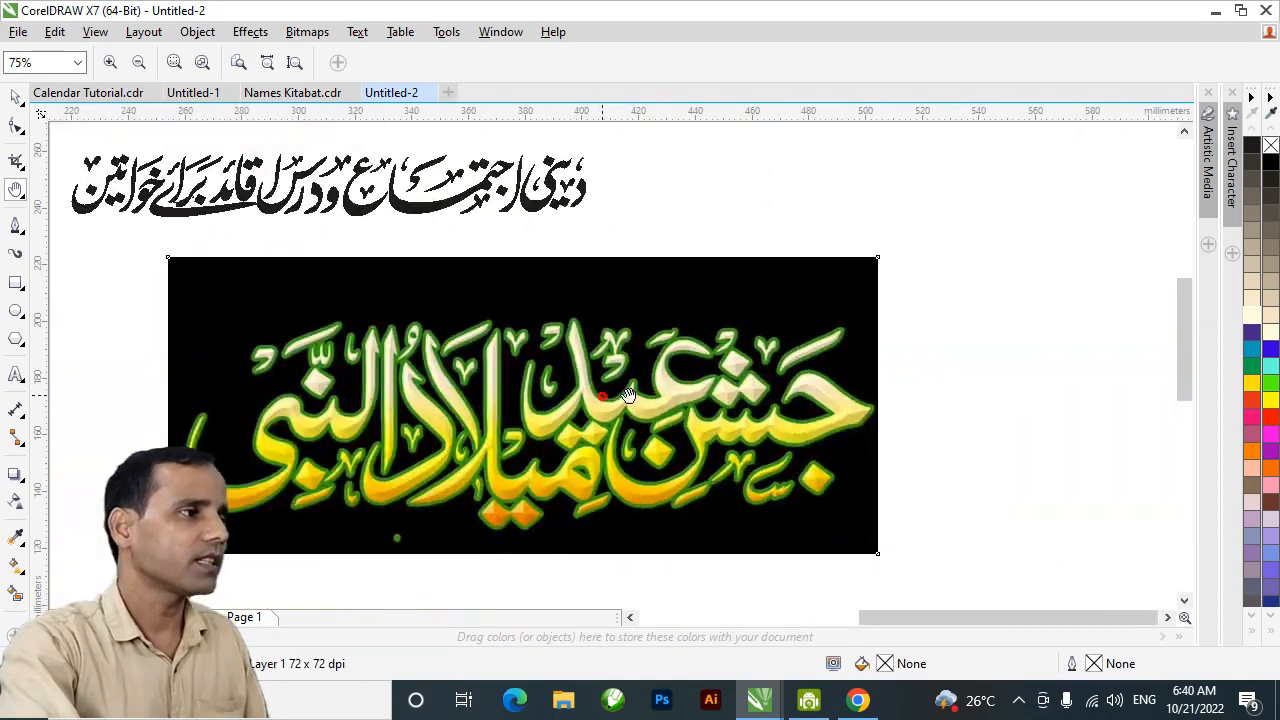
{"action": "left_click_drag", "start_coordinate": [628, 396], "coordinate": [733, 396]}
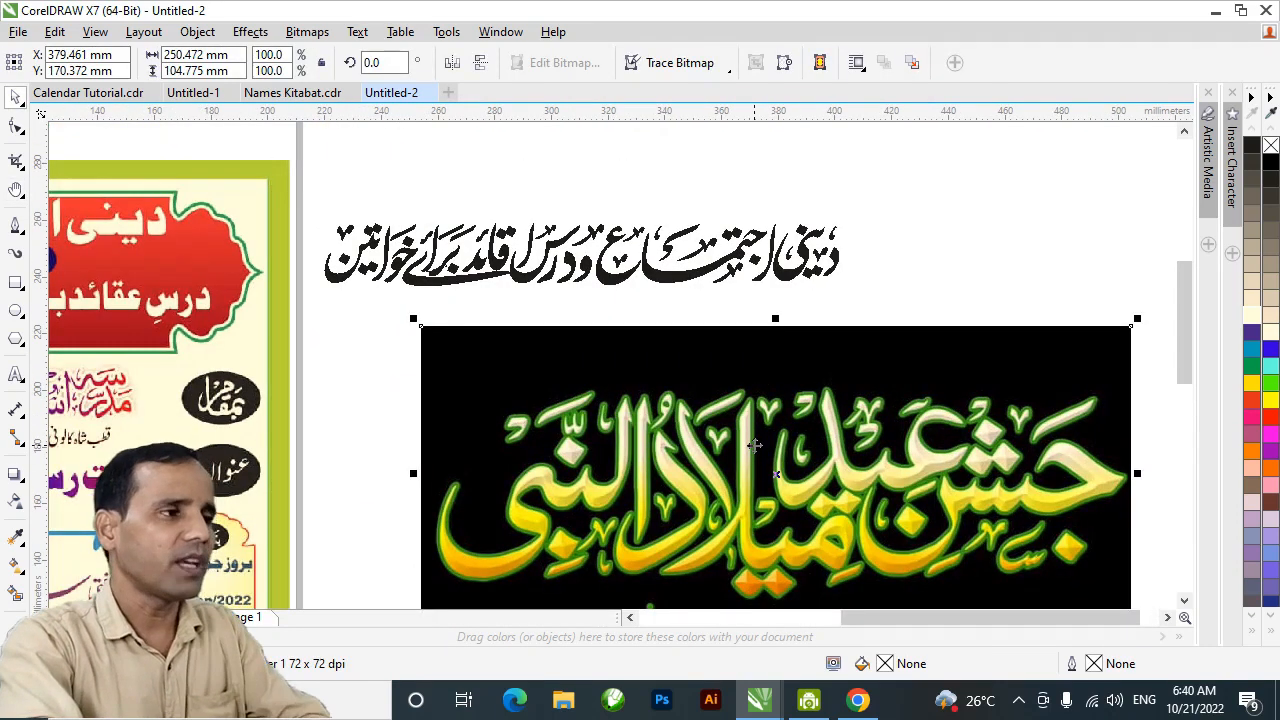
{"action": "key", "text": "Delete"}
{"action": "left_click", "coordinate": [689, 414]}
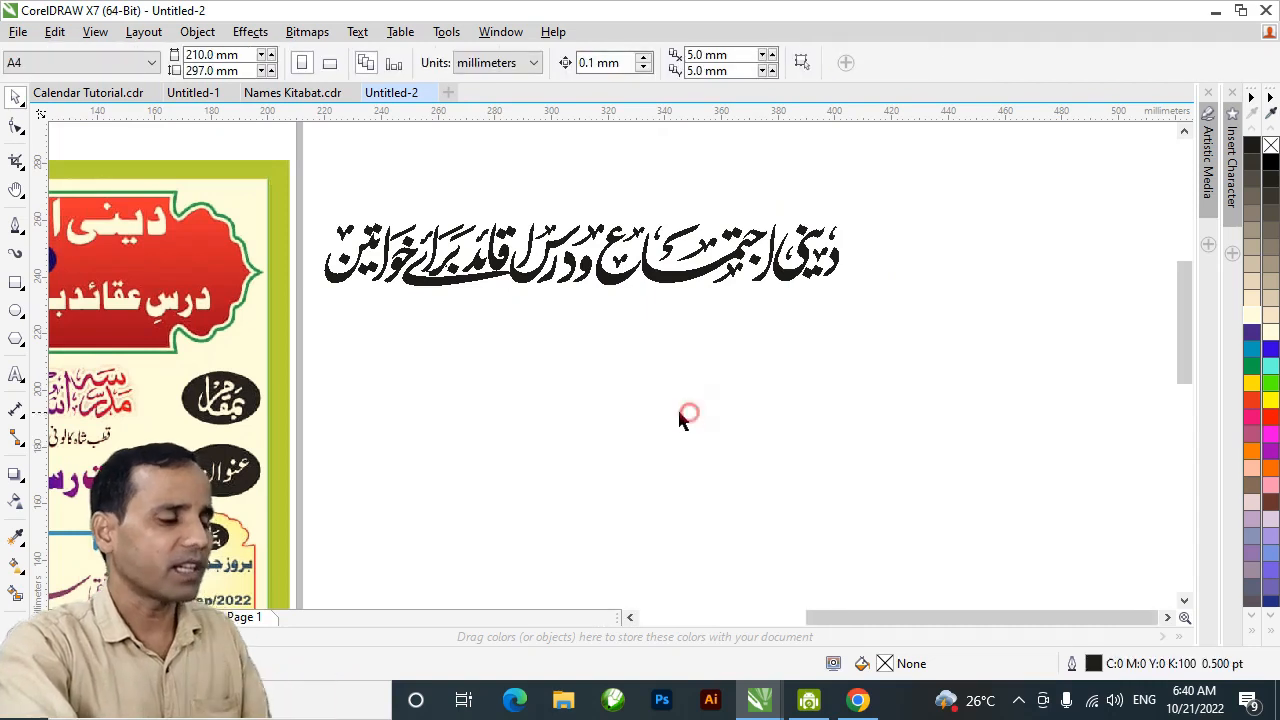
Step: Select all the lettering of the black Urdu heading that lies outside the page
{"action": "key", "text": "h"}
{"action": "left_click_drag", "start_coordinate": [694, 383], "coordinate": [665, 434]}
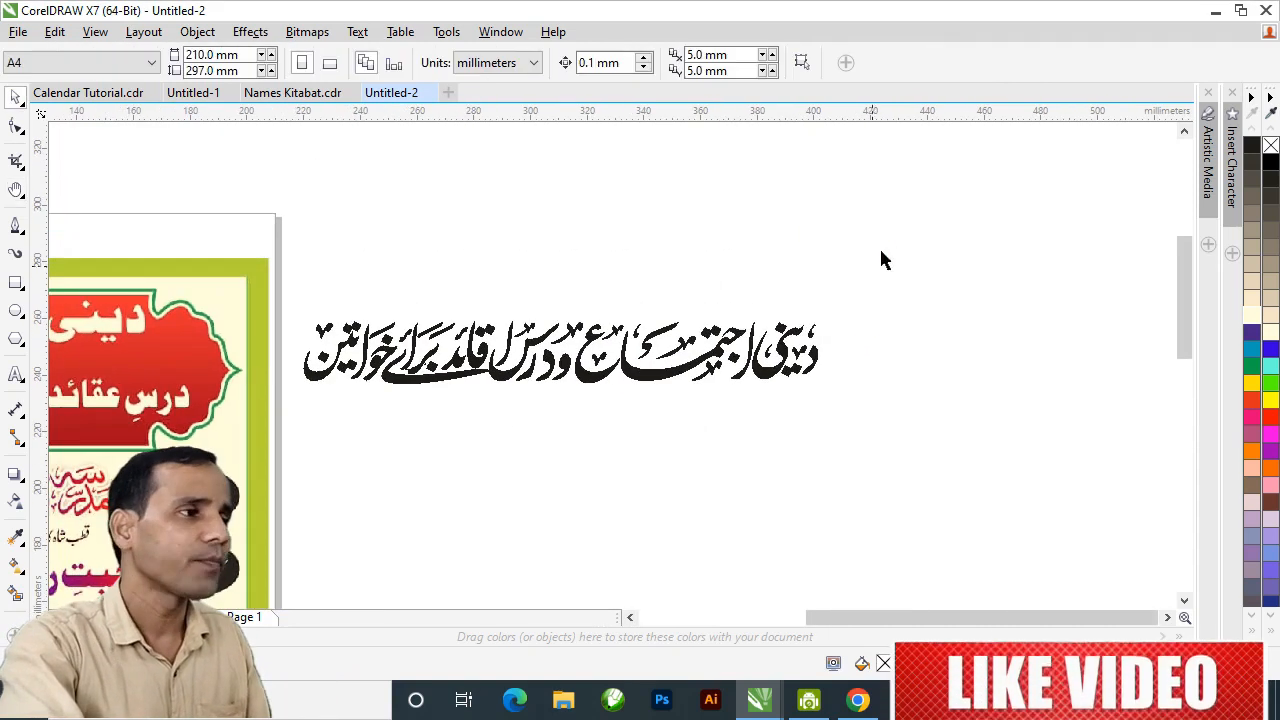
{"action": "left_click_drag", "start_coordinate": [879, 250], "coordinate": [295, 451]}
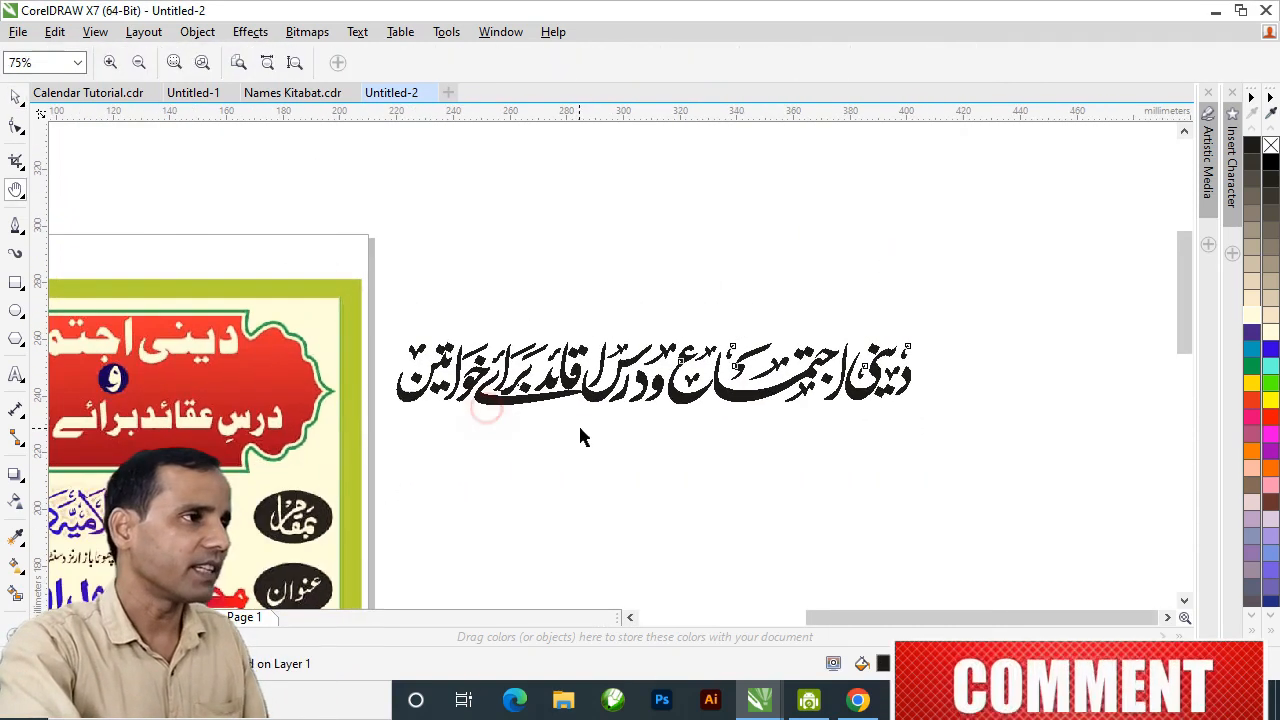
{"action": "left_click", "coordinate": [586, 414]}
{"action": "left_click_drag", "start_coordinate": [586, 414], "coordinate": [267, 474]}
{"action": "key", "text": "h"}
{"action": "left_click_drag", "start_coordinate": [427, 464], "coordinate": [700, 418]}
{"action": "key", "text": "space"}
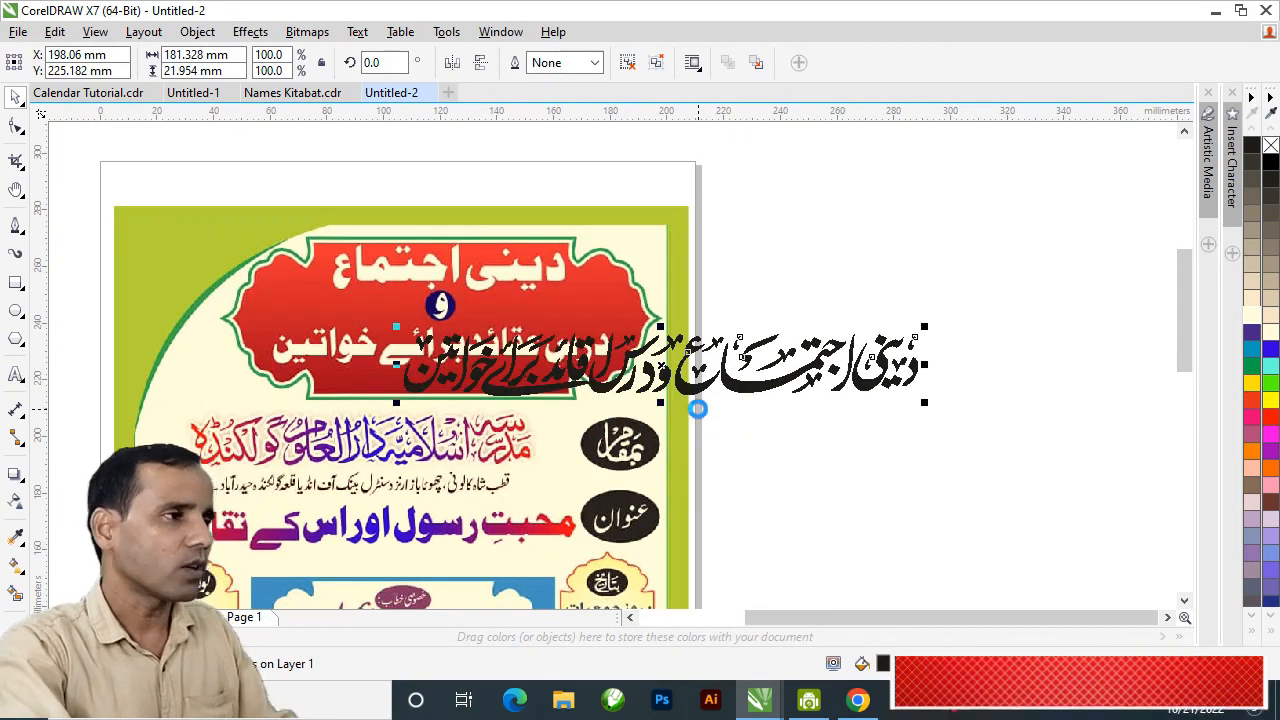
Step: Export only the selected heading to the Desktop as an Encapsulated PostScript (EPS) file named "dini ijtima"
{"action": "key", "text": "ctrl+e"}
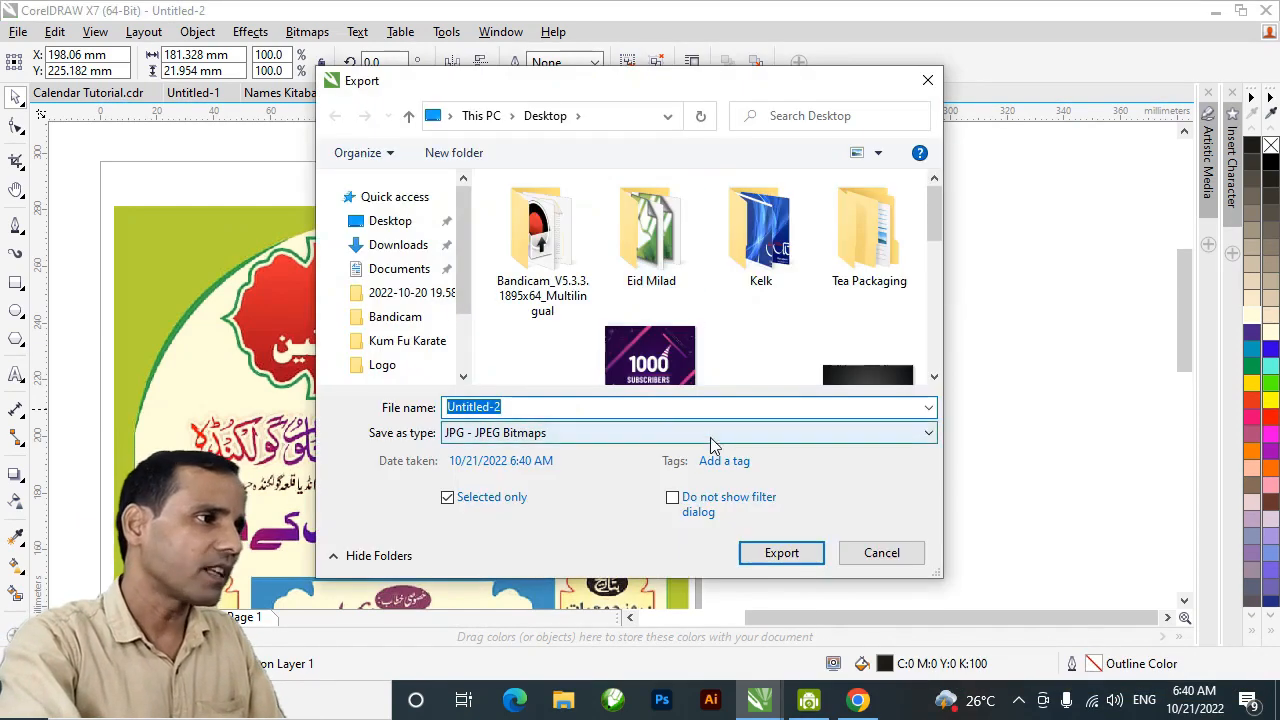
{"action": "left_click", "coordinate": [711, 436]}
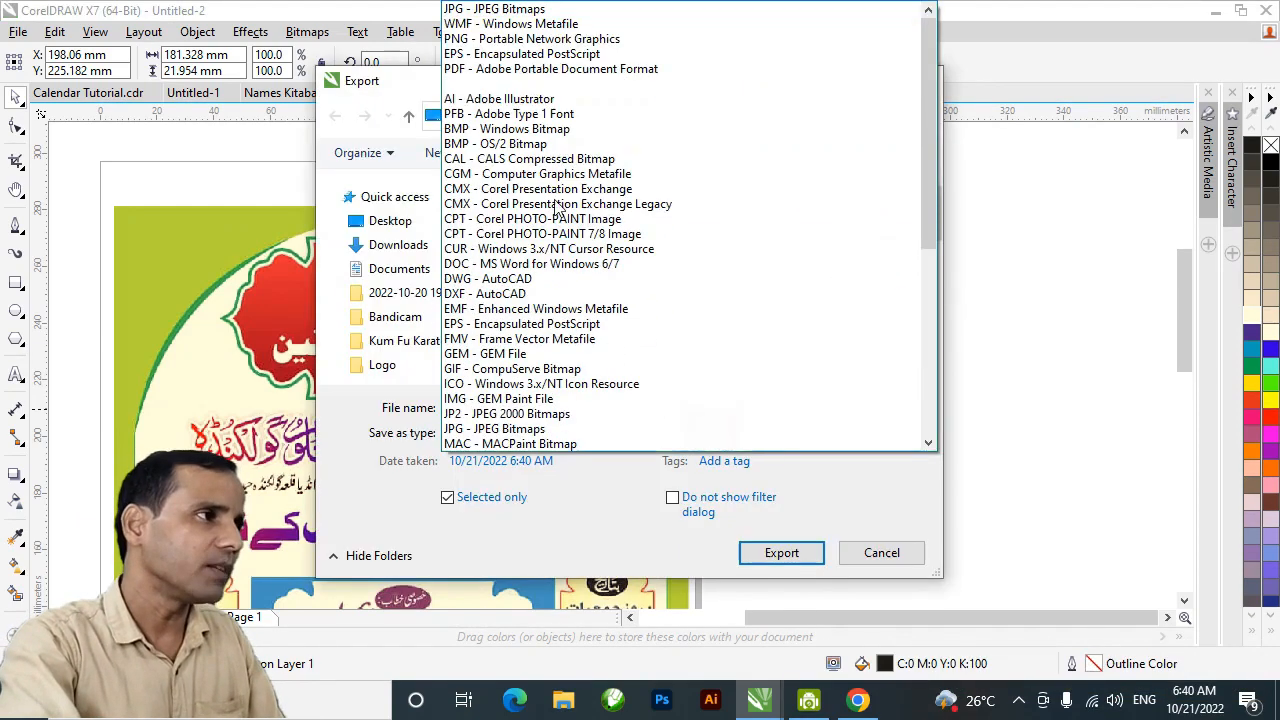
{"action": "left_click", "coordinate": [489, 54]}
{"action": "left_click", "coordinate": [531, 403]}
{"action": "left_click_drag", "start_coordinate": [722, 91], "coordinate": [833, 200]}
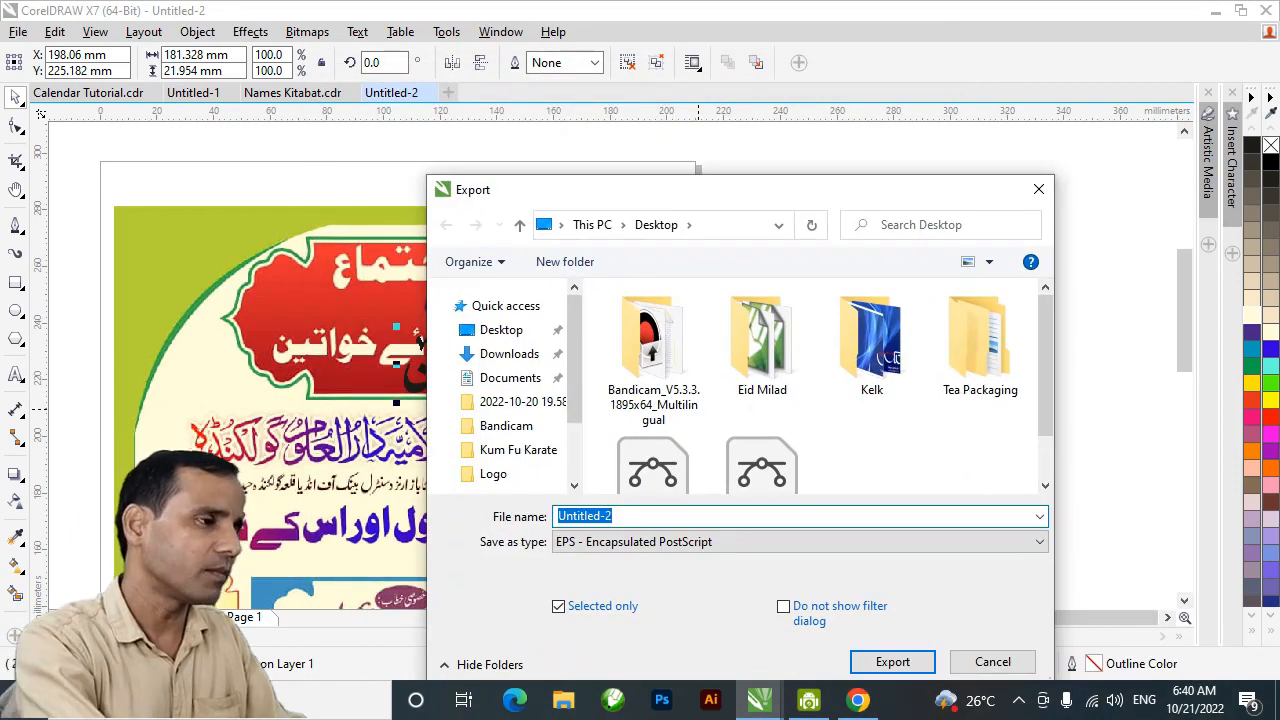
{"action": "type", "text": "dini ijtima"}
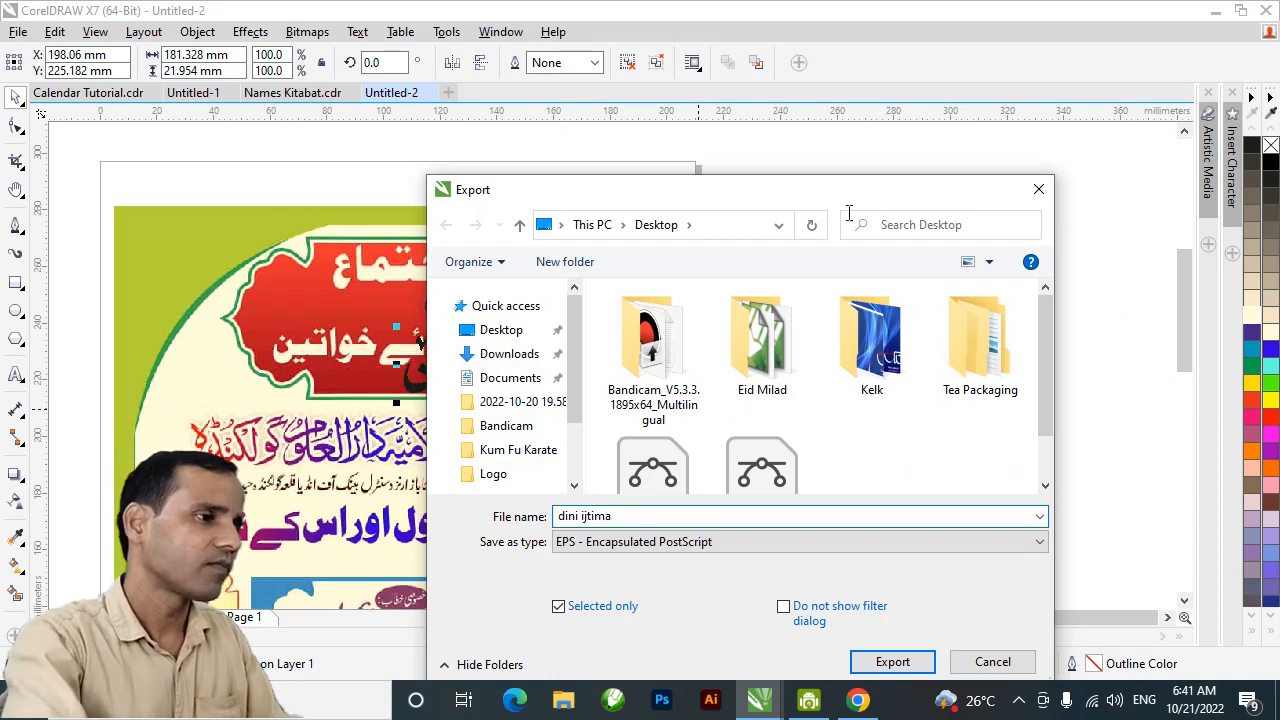
{"action": "left_click", "coordinate": [893, 662]}
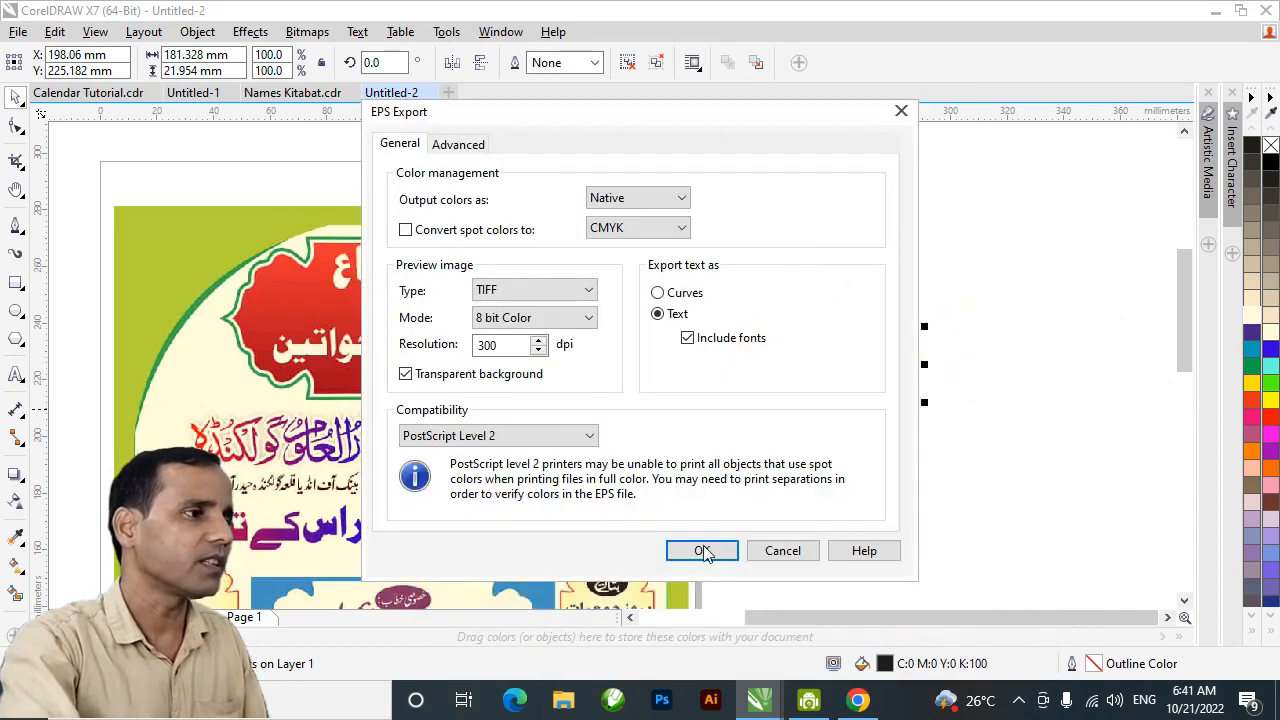
{"action": "left_click", "coordinate": [705, 553]}
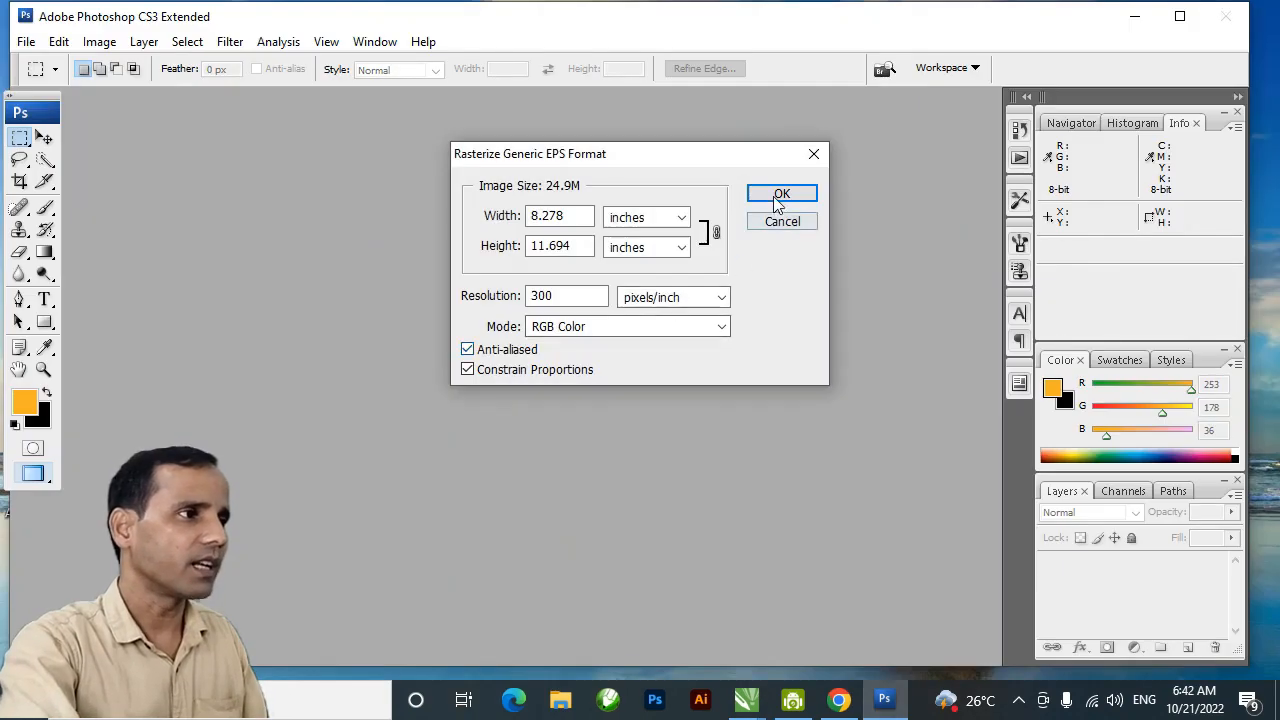
Step: In Photoshop, rasterize the EPS file at 300 pixels/inch in RGB Color and crop the canvas tightly around the calligraphy line
{"action": "left_click", "coordinate": [781, 195]}
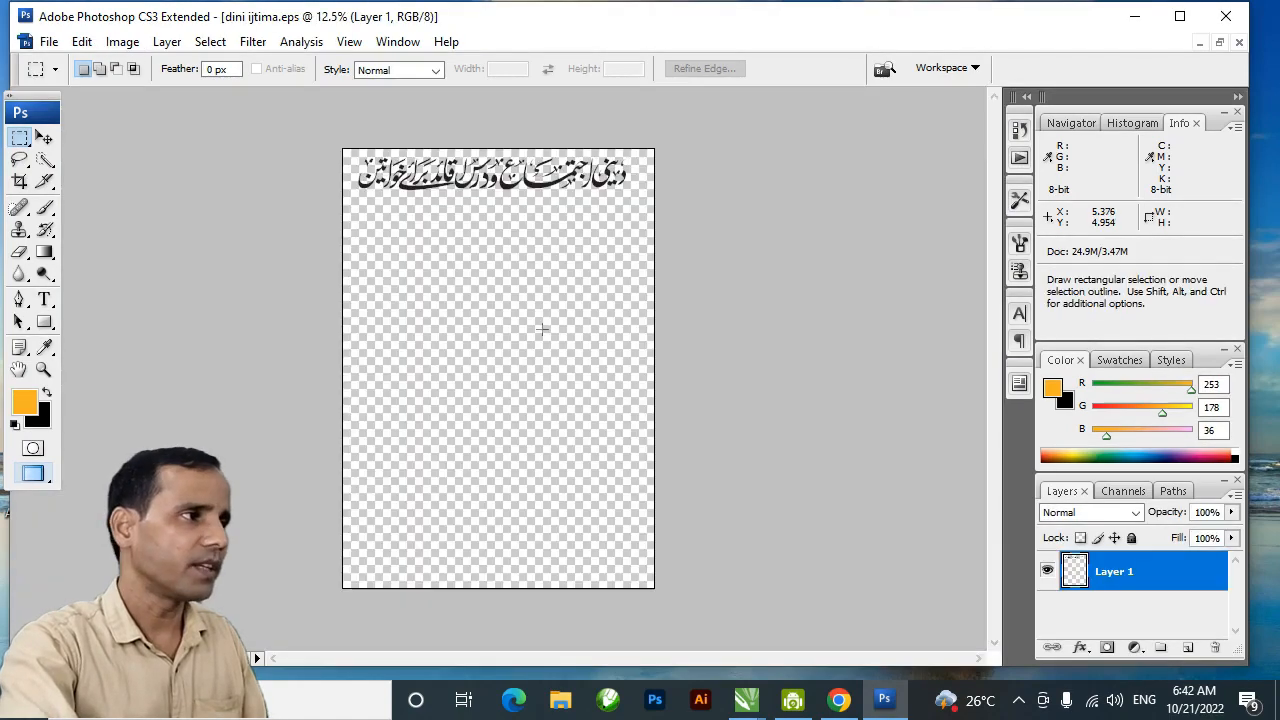
{"action": "left_click", "coordinate": [508, 178], "text": "ctrl"}
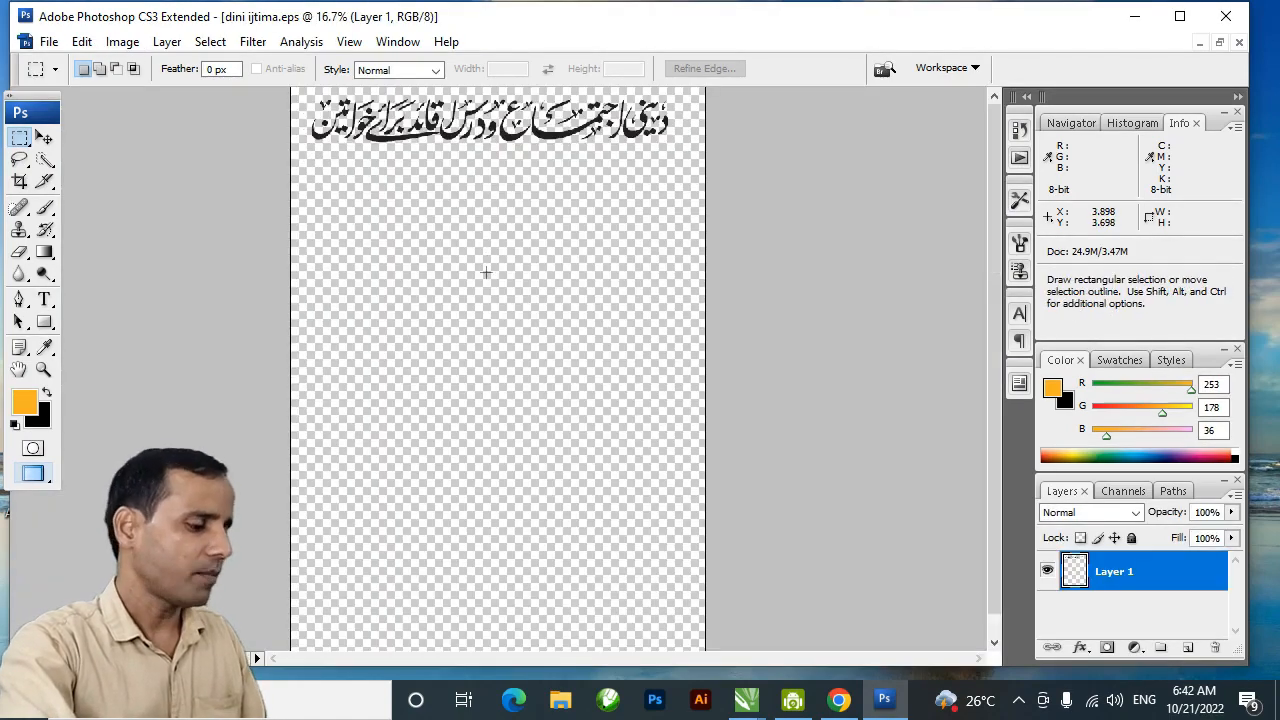
{"action": "key", "text": "c"}
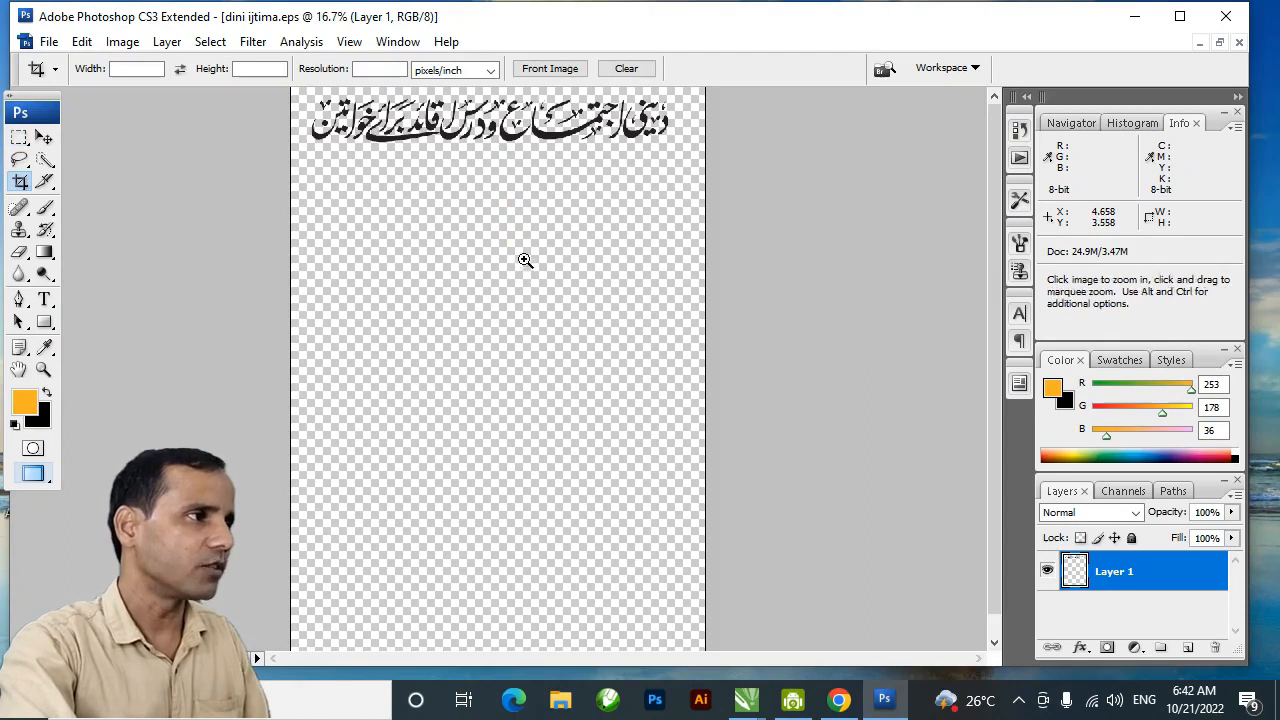
{"action": "left_click", "coordinate": [526, 265], "text": "ctrl+alt"}
{"action": "left_click_drag", "start_coordinate": [340, 138], "coordinate": [655, 194]}
{"action": "key", "text": "Return"}
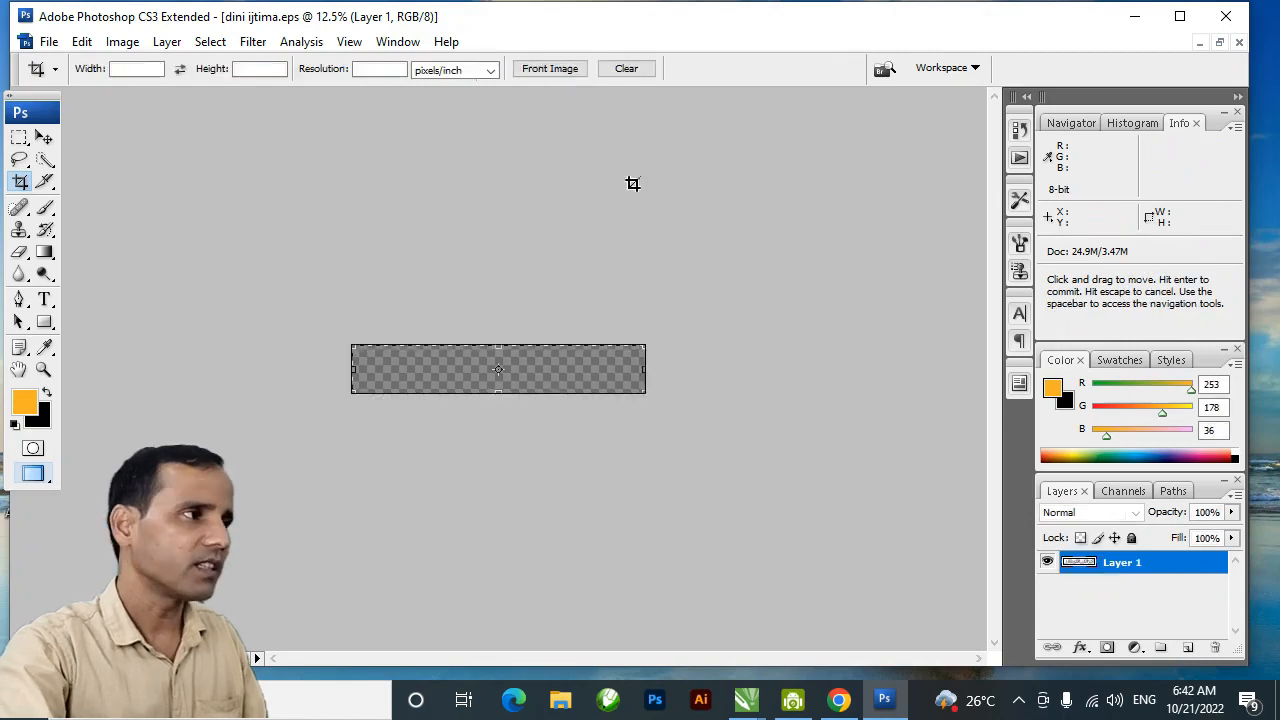
Step: Apply a Gradient Overlay layer style to the calligraphy on Layer 1
{"action": "left_click", "coordinate": [512, 382], "text": "ctrl"}
{"action": "left_click", "coordinate": [489, 384], "text": "ctrl"}
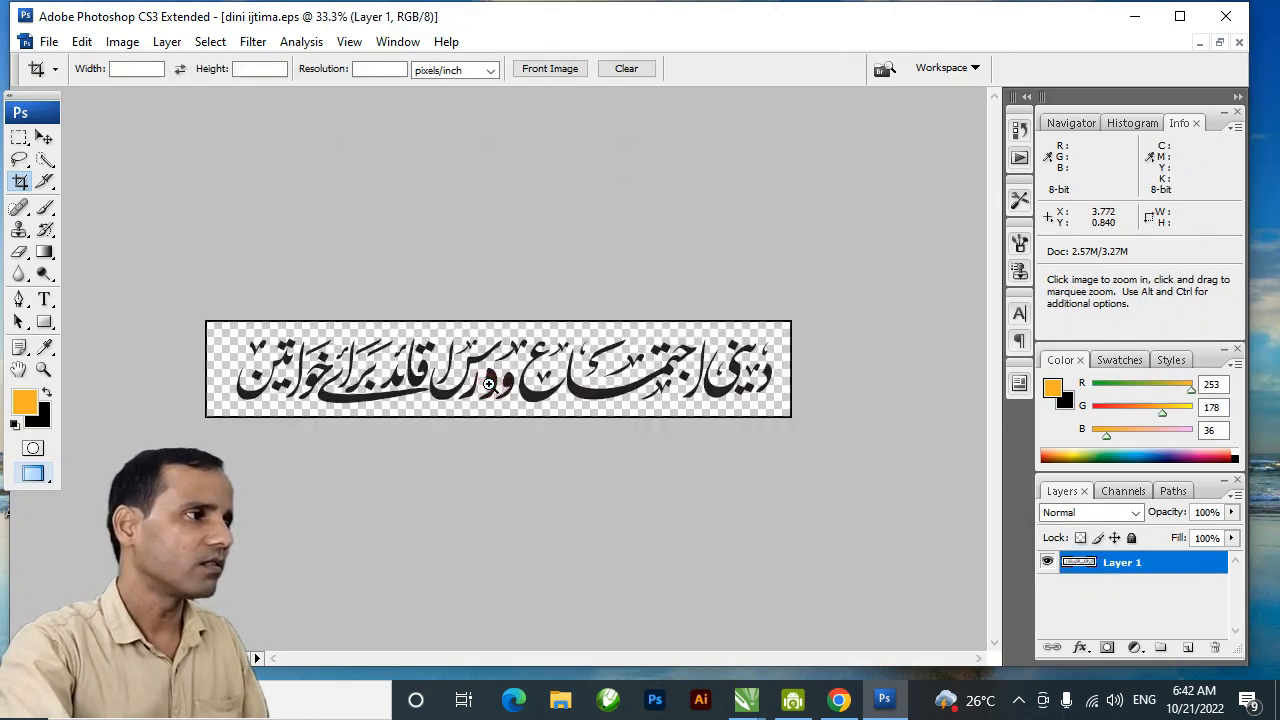
{"action": "left_click", "coordinate": [489, 384], "text": "ctrl"}
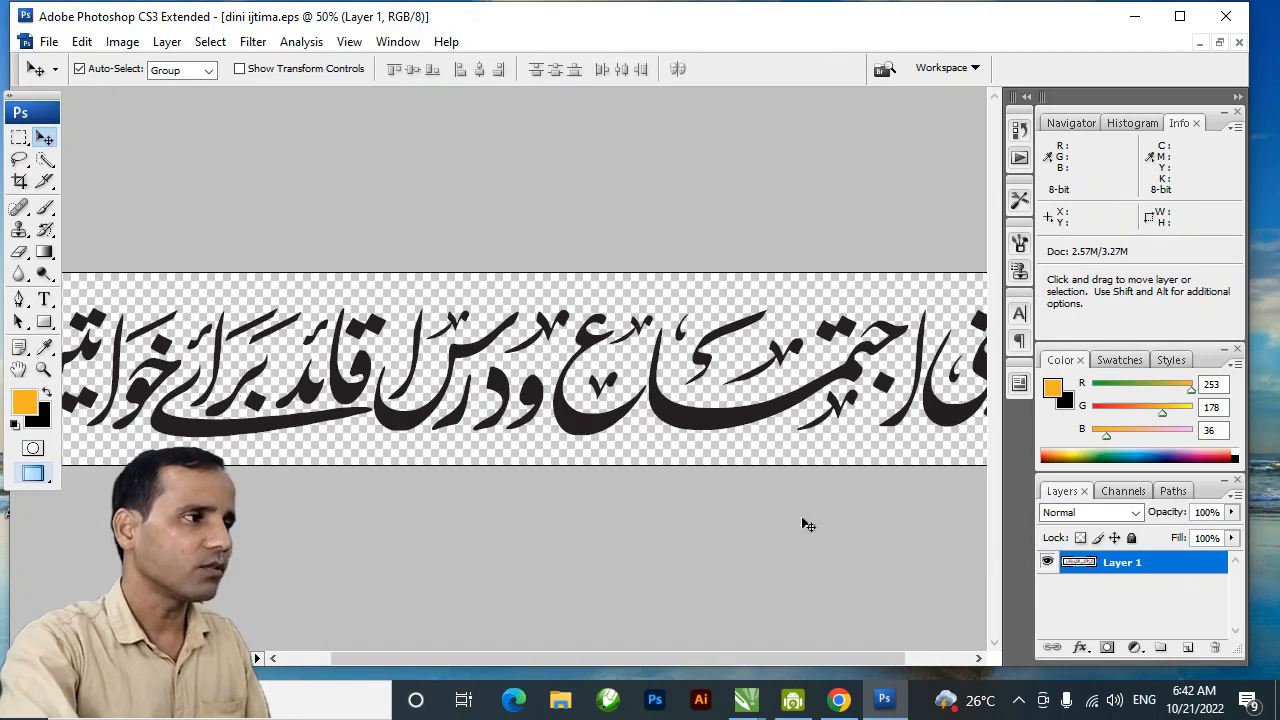
{"action": "left_click", "coordinate": [608, 409], "text": "ctrl"}
{"action": "left_click", "coordinate": [563, 429], "text": "ctrl"}
{"action": "left_click_drag", "start_coordinate": [689, 456], "coordinate": [587, 440]}
{"action": "key", "text": "h"}
{"action": "double_click", "coordinate": [1193, 564]}
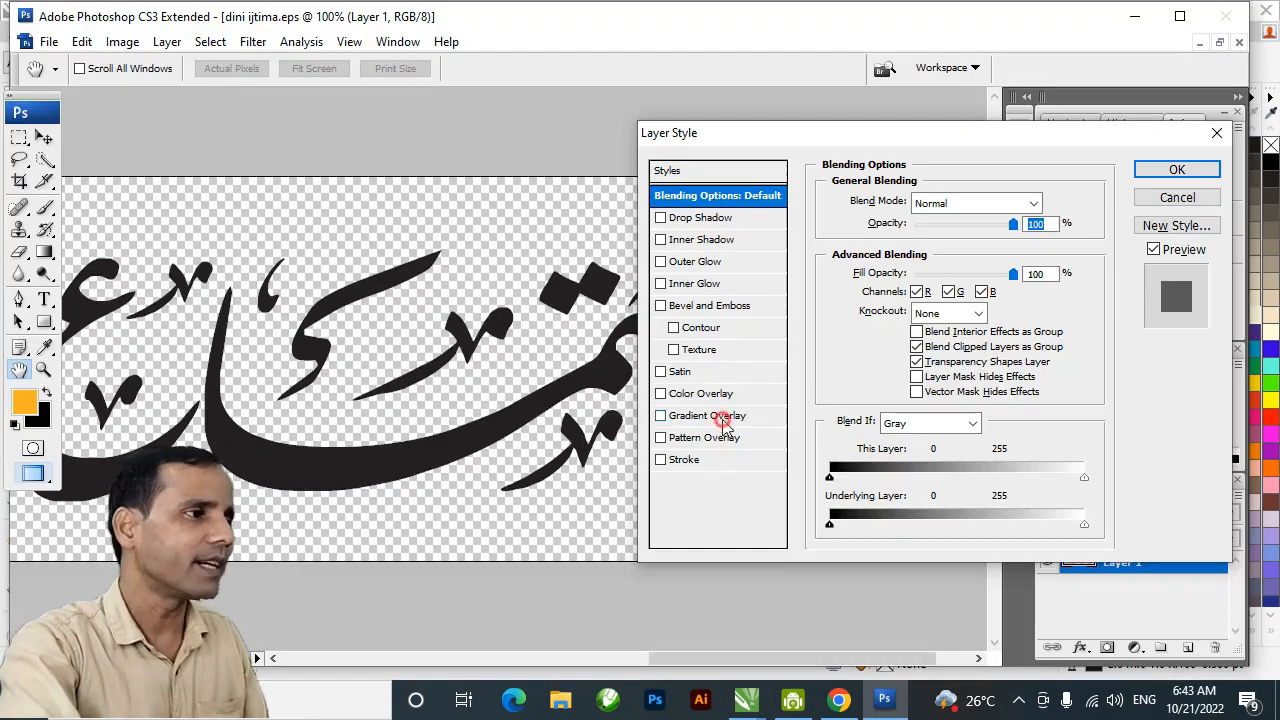
{"action": "left_click", "coordinate": [724, 425]}
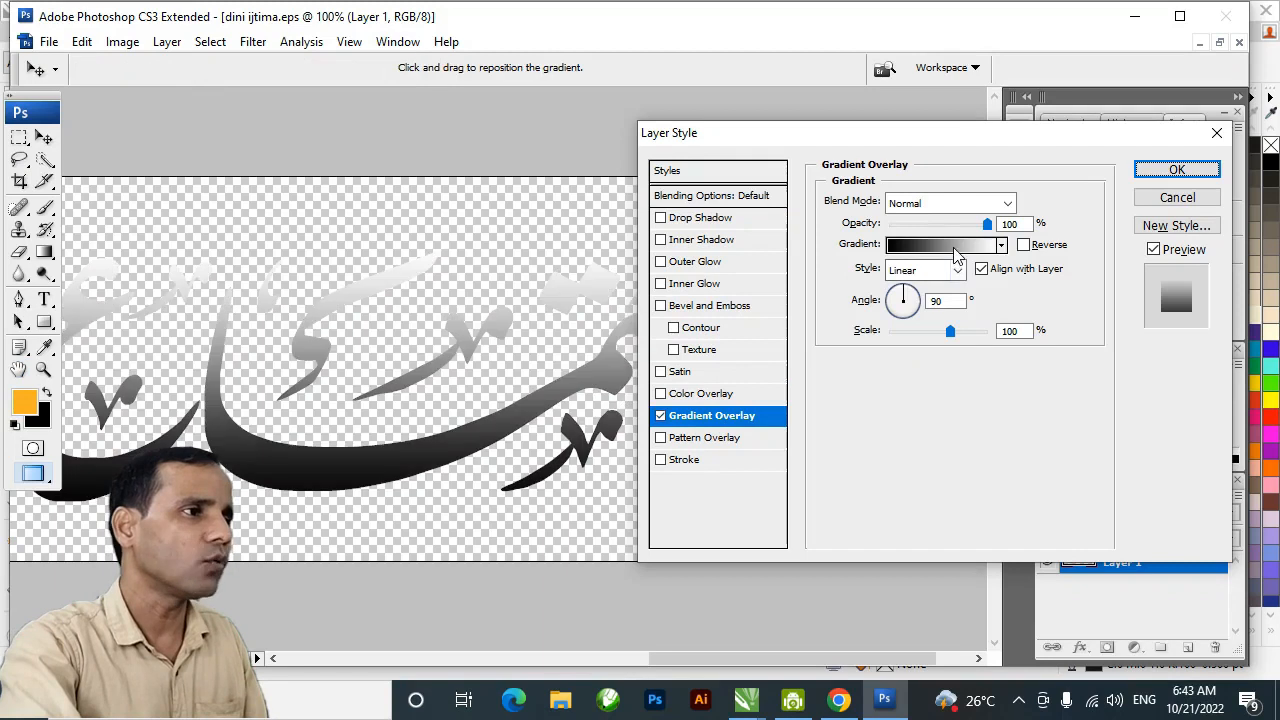
Step: Change the overlay gradient's black stop to yellow with C 0, M 5, Y 80, K 0 and accept the gradient
{"action": "left_click", "coordinate": [945, 238]}
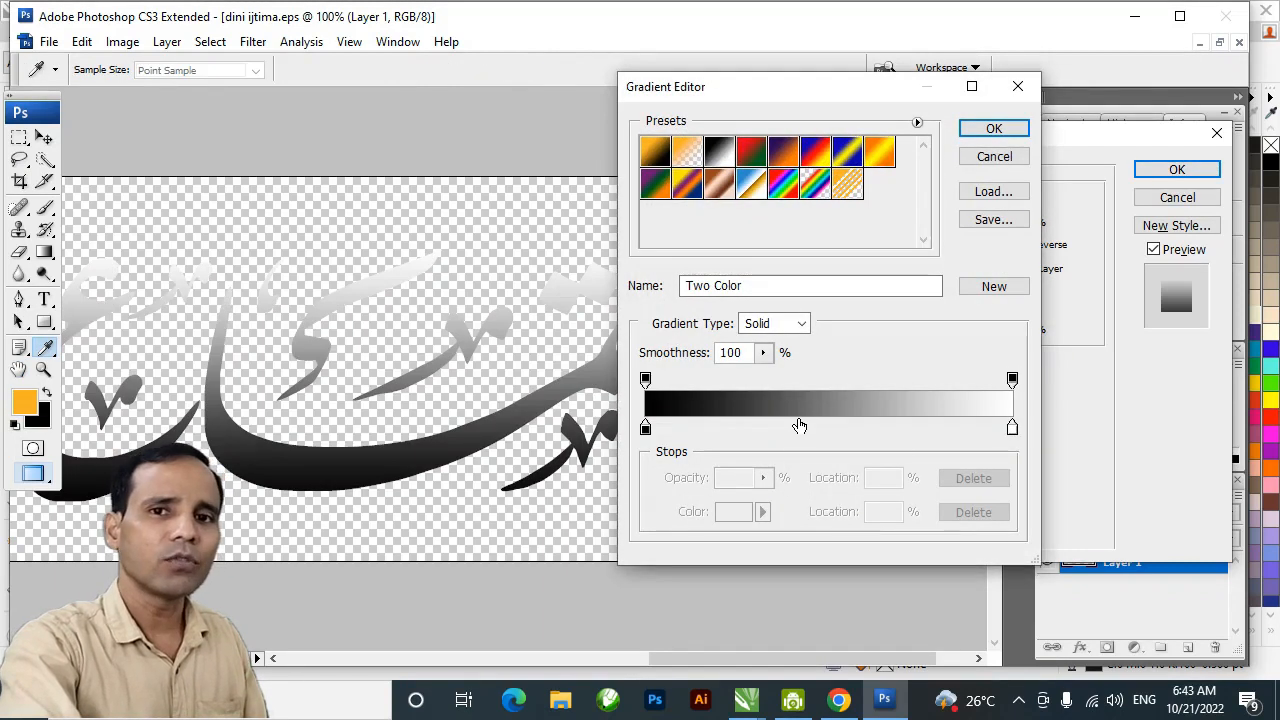
{"action": "left_click", "coordinate": [645, 428]}
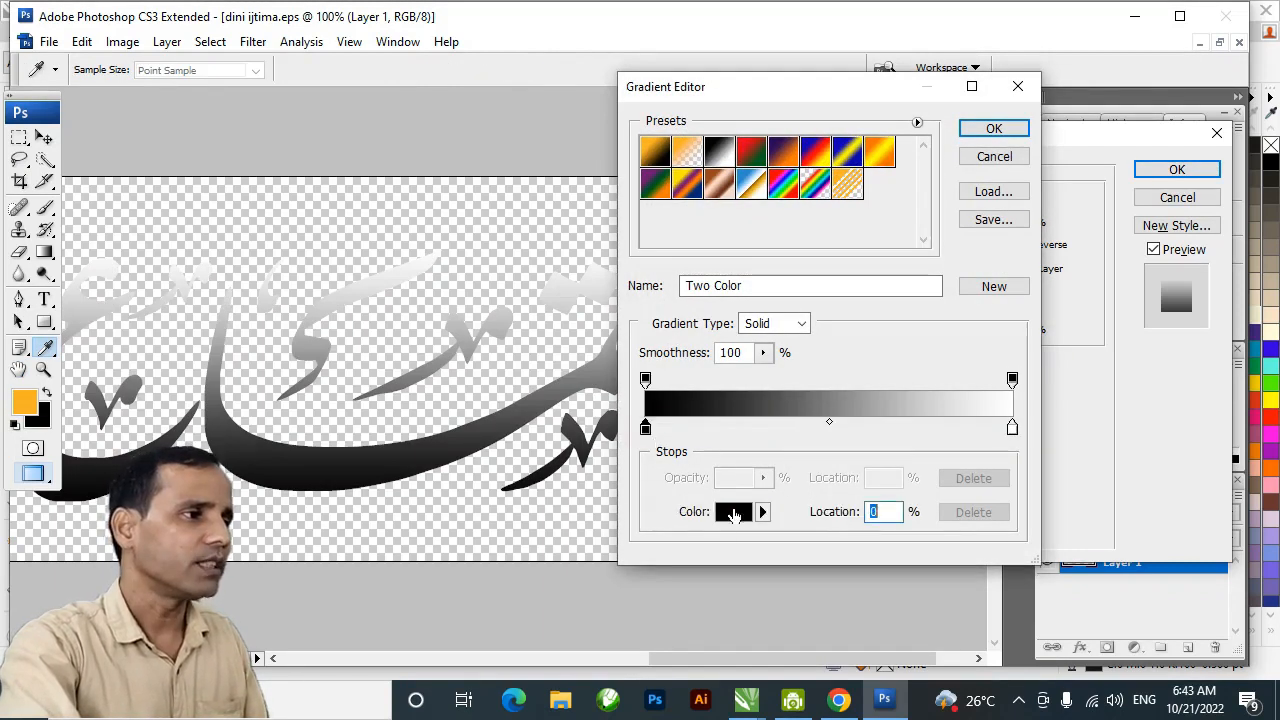
{"action": "left_click", "coordinate": [735, 511]}
{"action": "type", "text": "5"}
{"action": "key", "text": "Tab"}
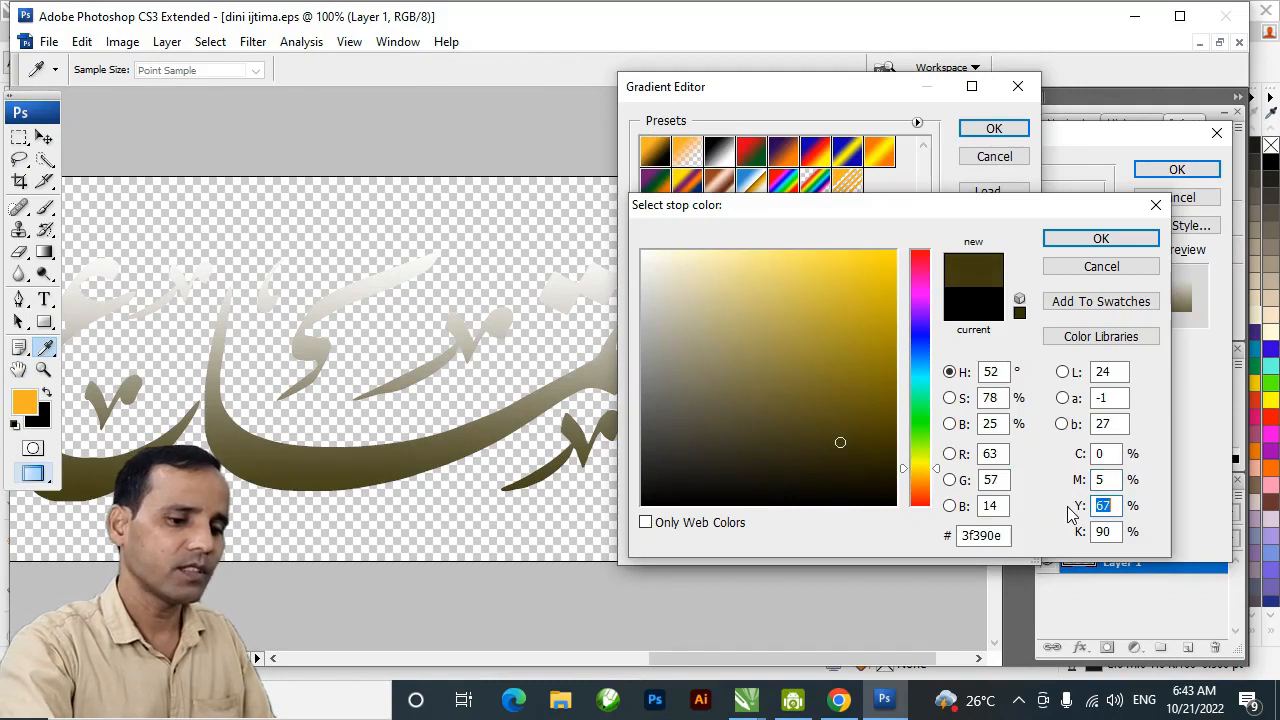
{"action": "type", "text": "80"}
{"action": "key", "text": "Tab"}
{"action": "type", "text": "0"}
{"action": "key", "text": "Tab"}
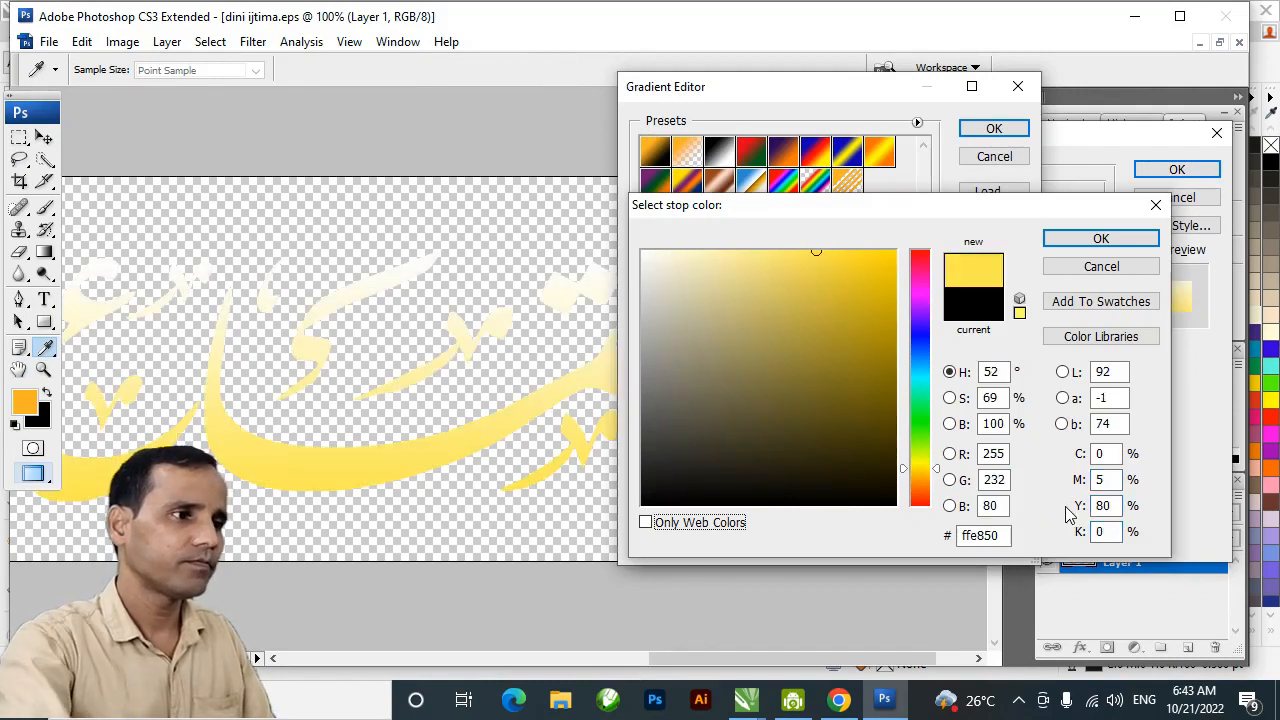
{"action": "left_click", "coordinate": [1100, 242]}
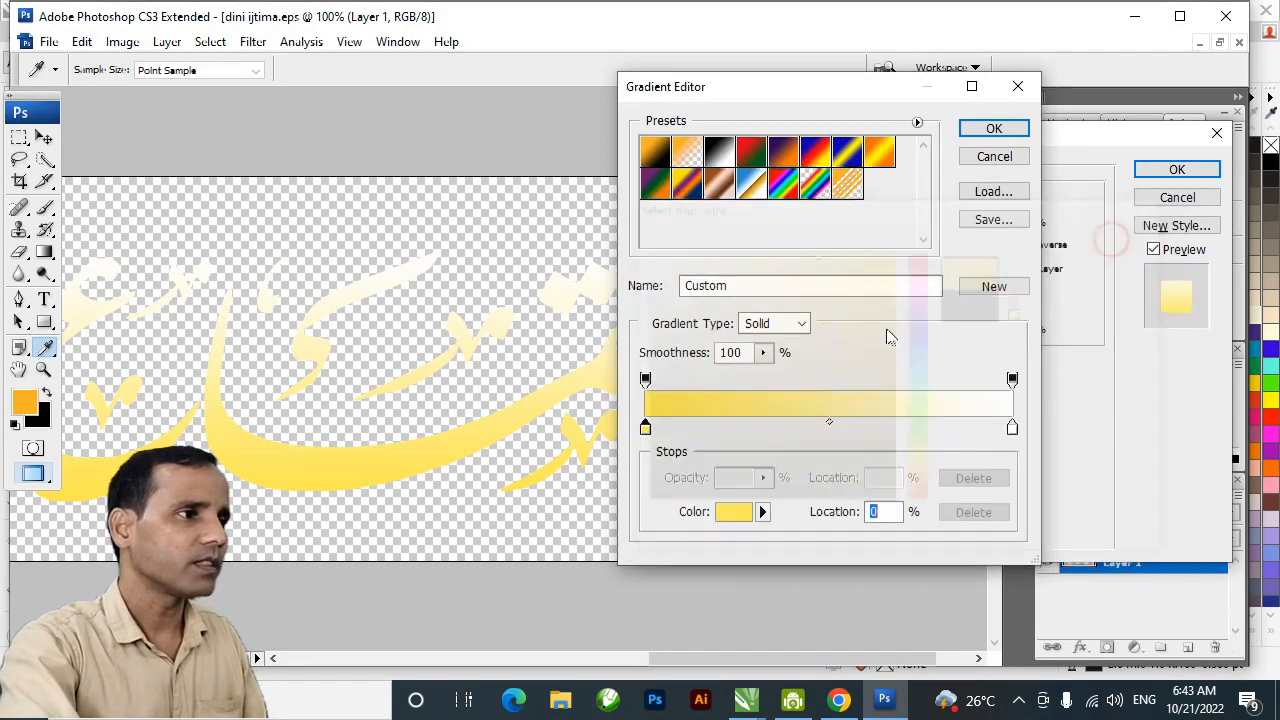
{"action": "left_click", "coordinate": [994, 130]}
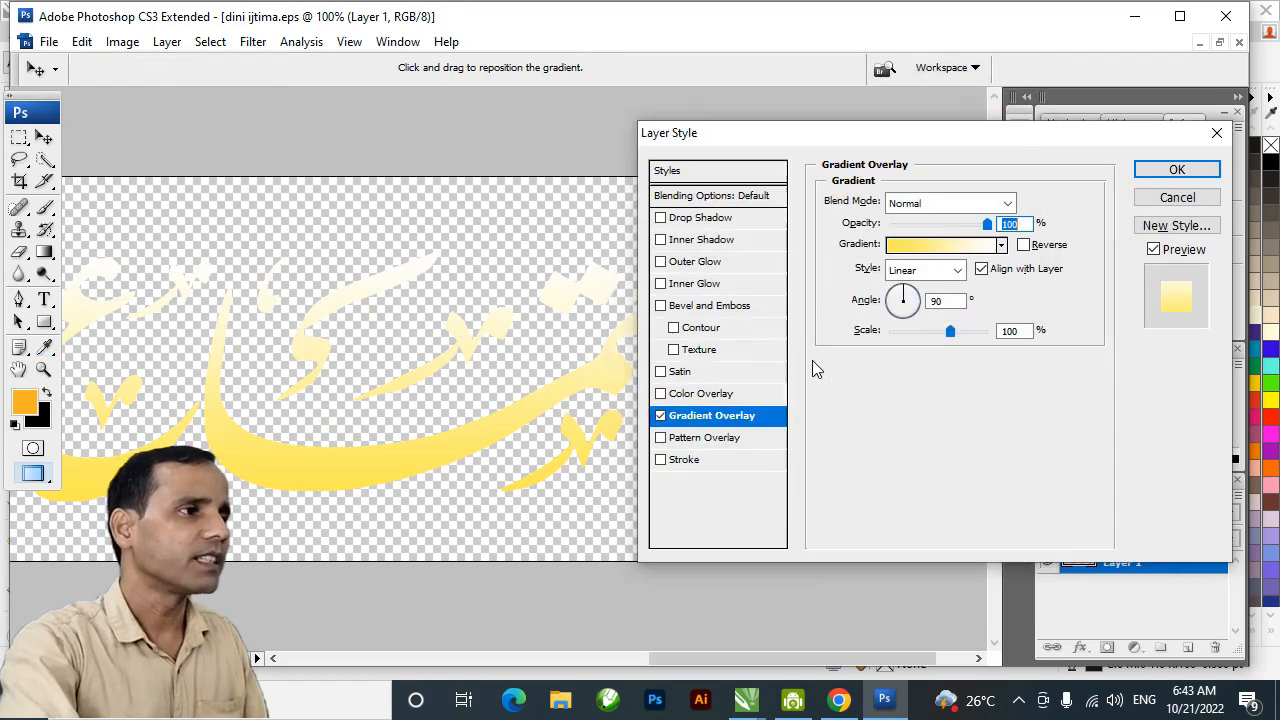
Step: Add a 3 px outside stroke to the lettering and soften its red colour to about #f73434
{"action": "left_click", "coordinate": [700, 462]}
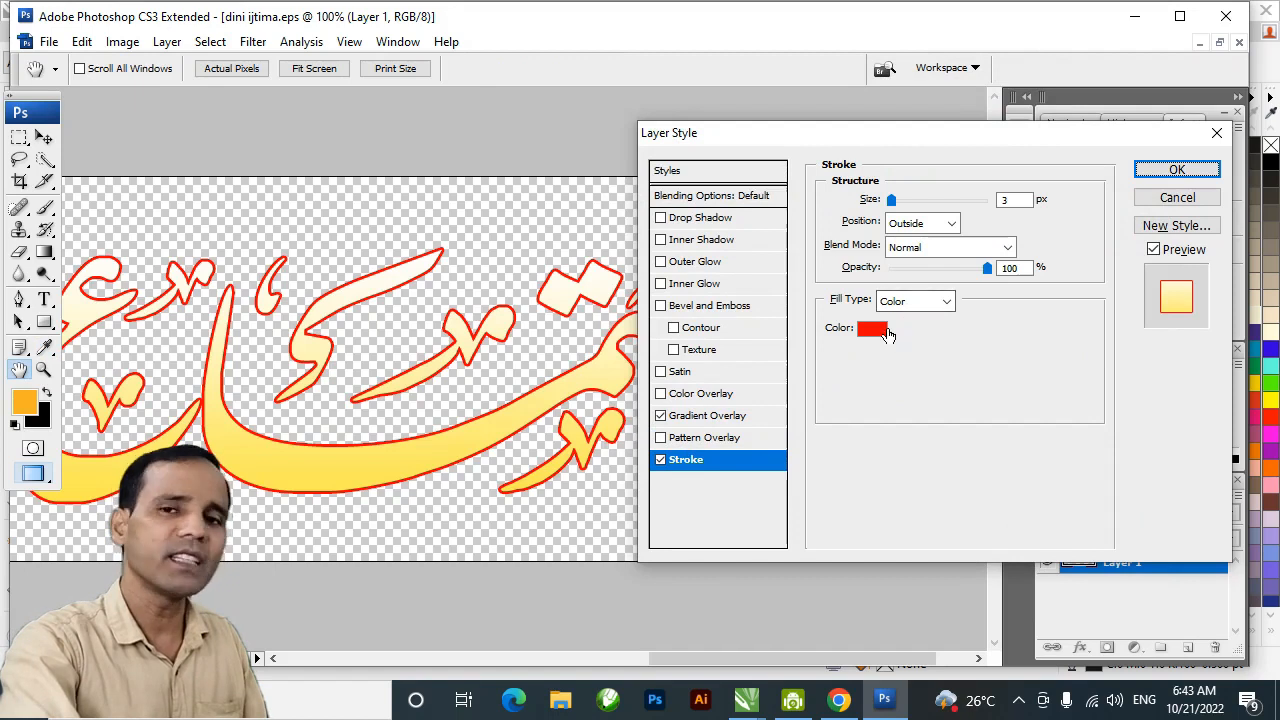
{"action": "left_click", "coordinate": [872, 330]}
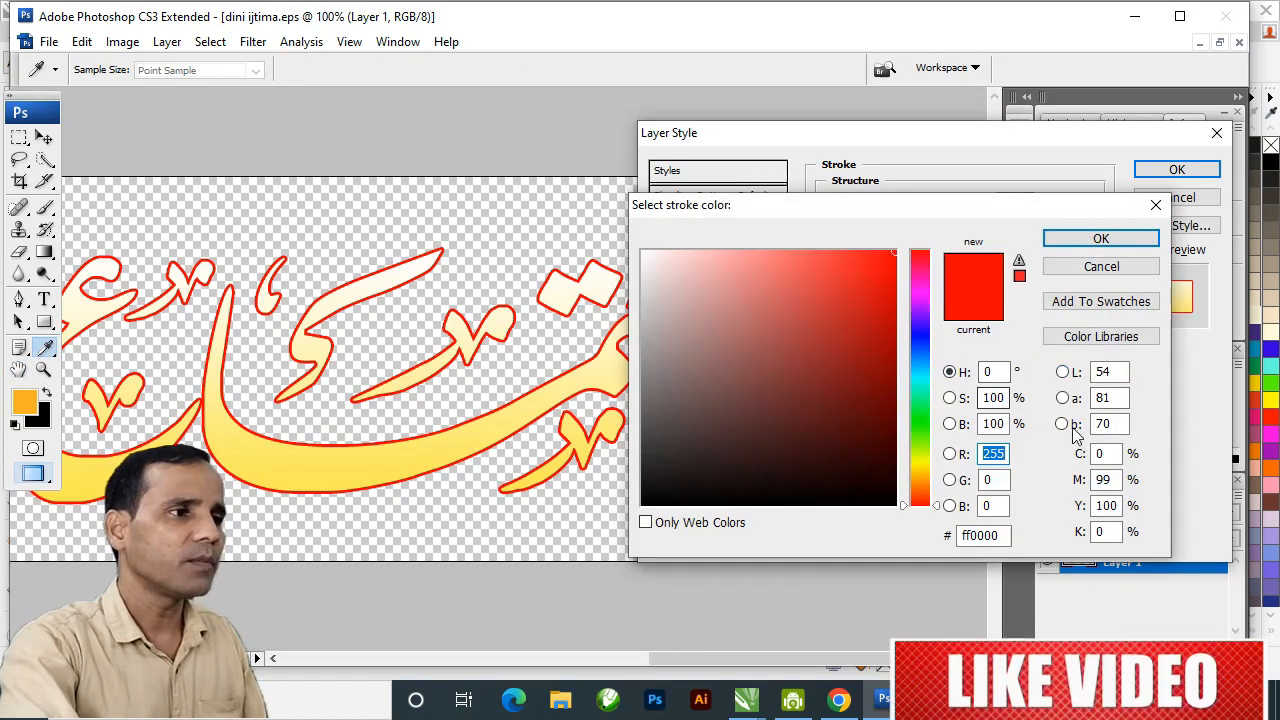
{"action": "left_click_drag", "start_coordinate": [866, 260], "coordinate": [842, 258]}
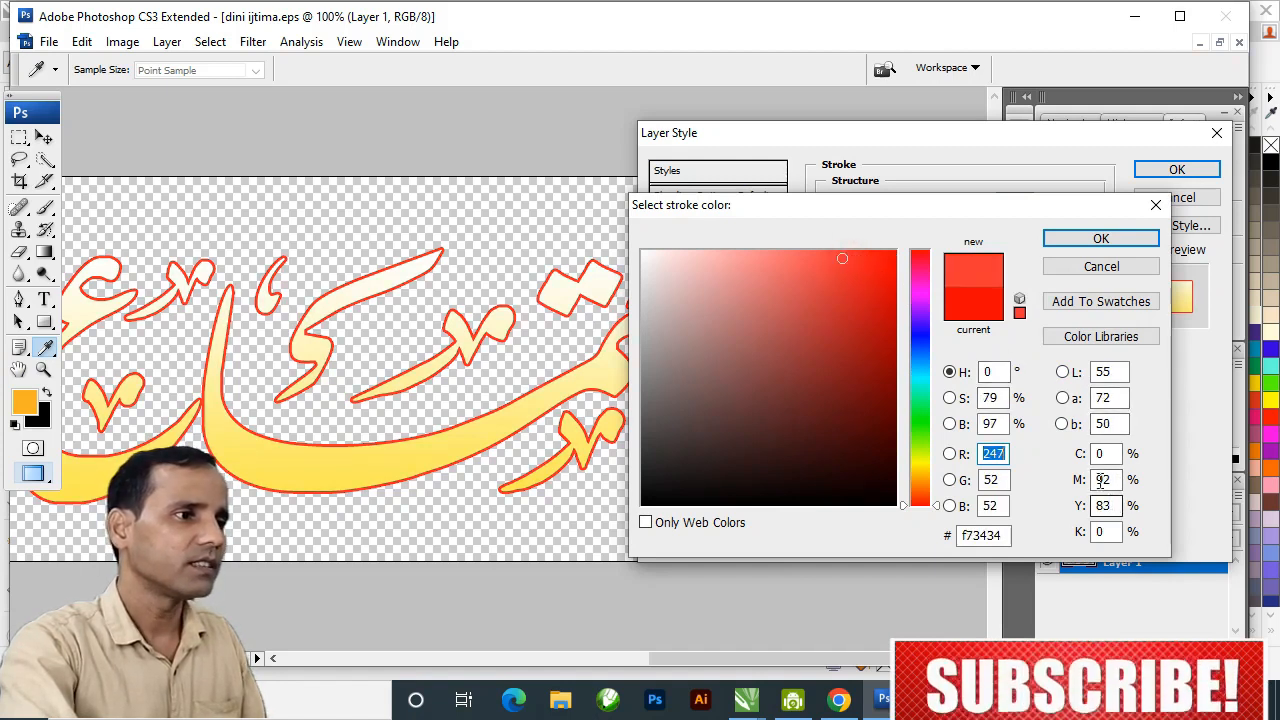
{"action": "left_click", "coordinate": [1101, 238]}
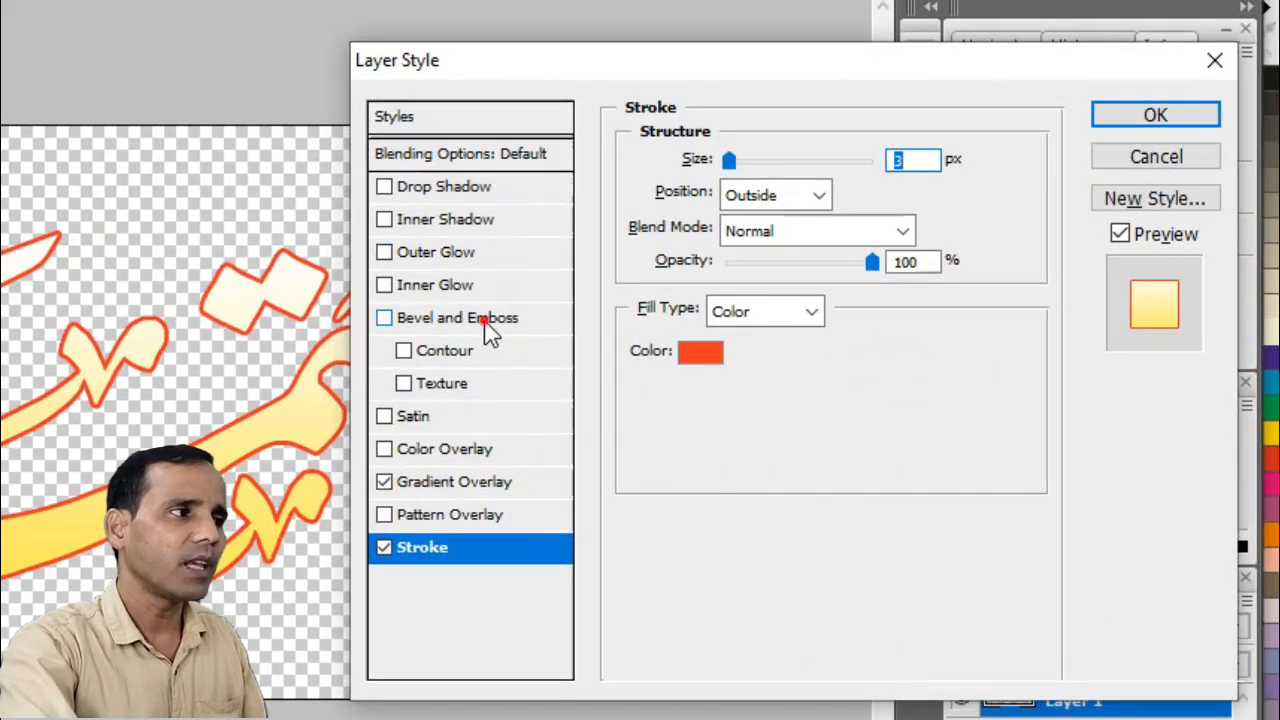
Step: Enable Bevel and Emboss on the lettering with the Chisel Hard technique and a size of 29 px
{"action": "left_click", "coordinate": [484, 319]}
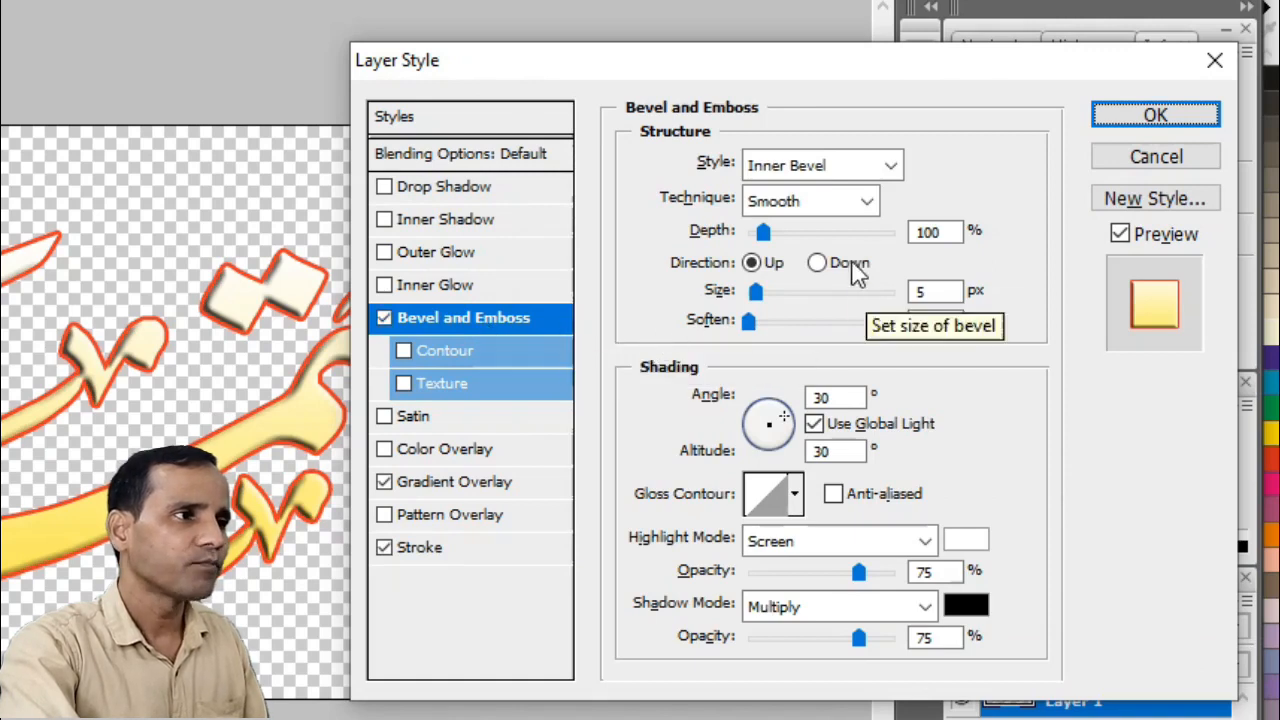
{"action": "left_click", "coordinate": [866, 203]}
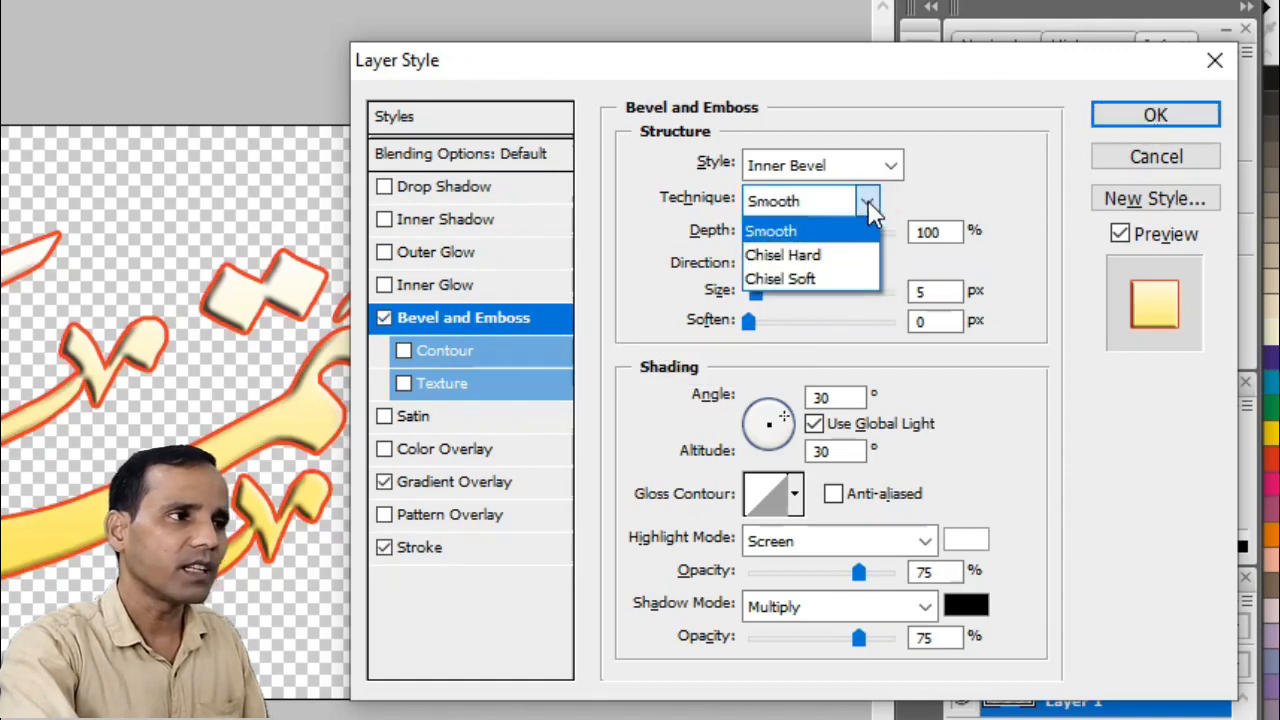
{"action": "left_click", "coordinate": [812, 262]}
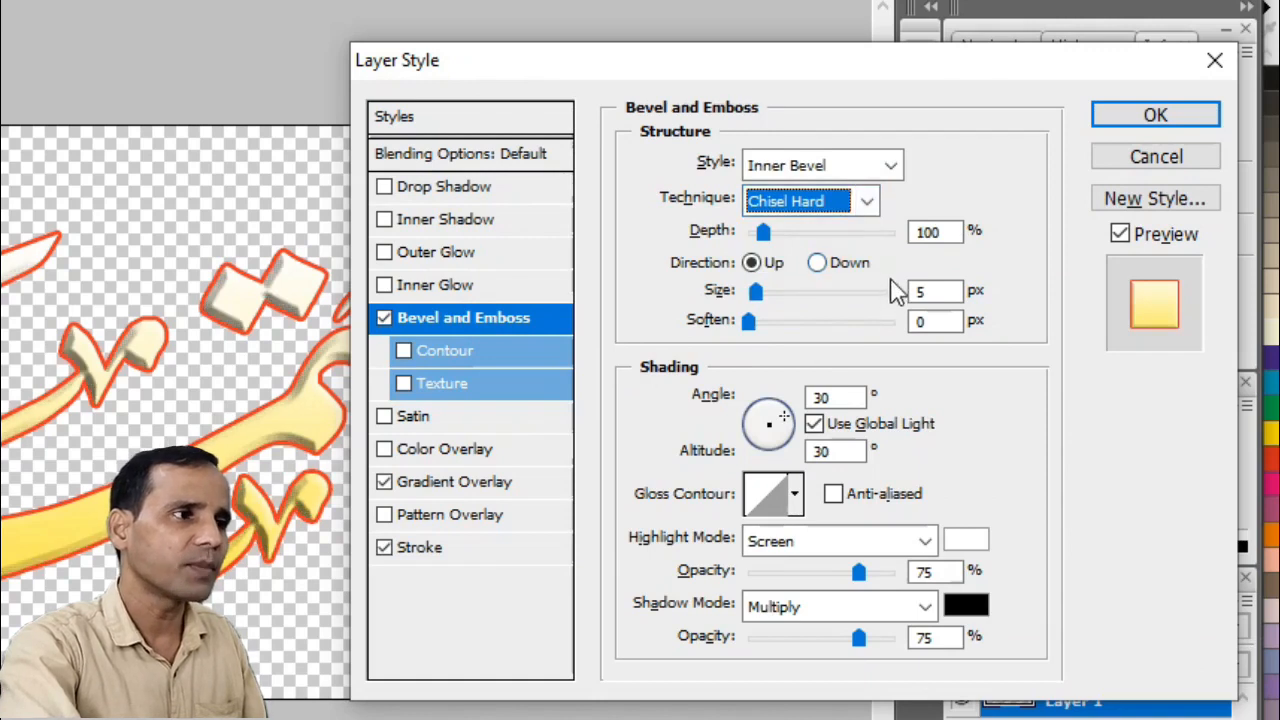
{"action": "left_click_drag", "start_coordinate": [756, 291], "coordinate": [773, 291]}
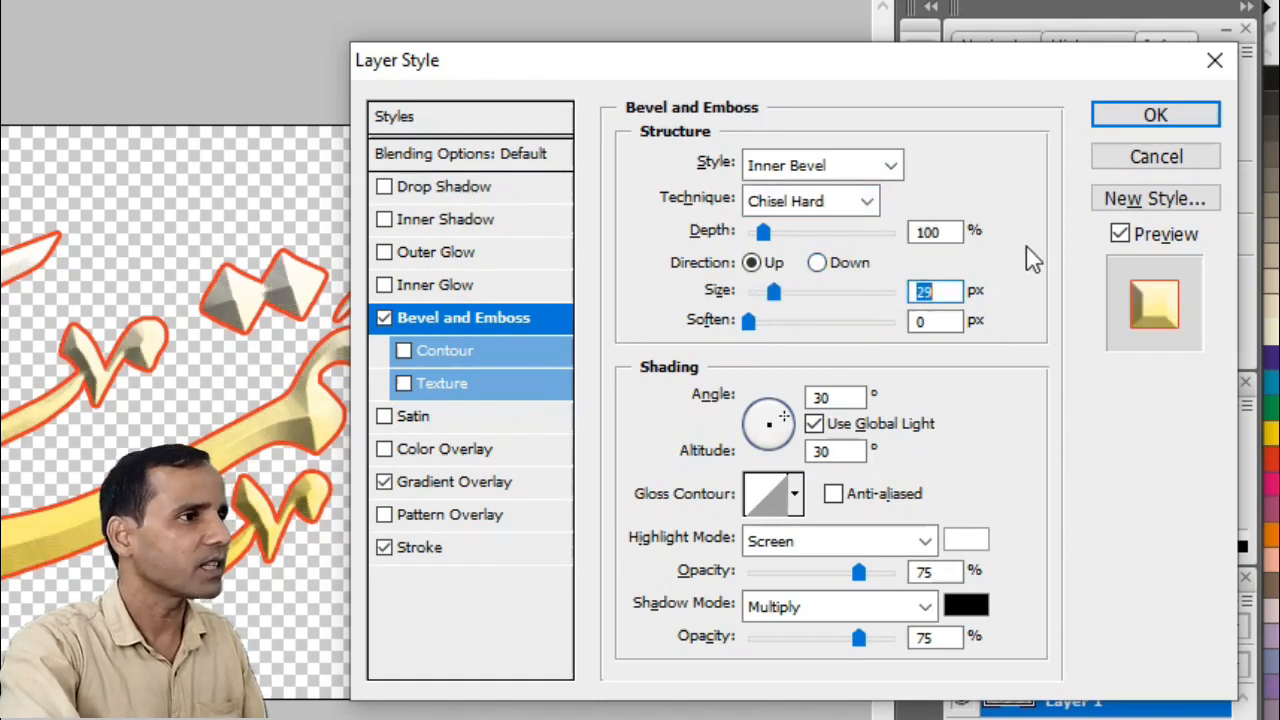
Step: Reduce the lettering's bevel depth to 72% with 0 px soften and widen its outside stroke to 5 px
{"action": "left_click", "coordinate": [750, 322]}
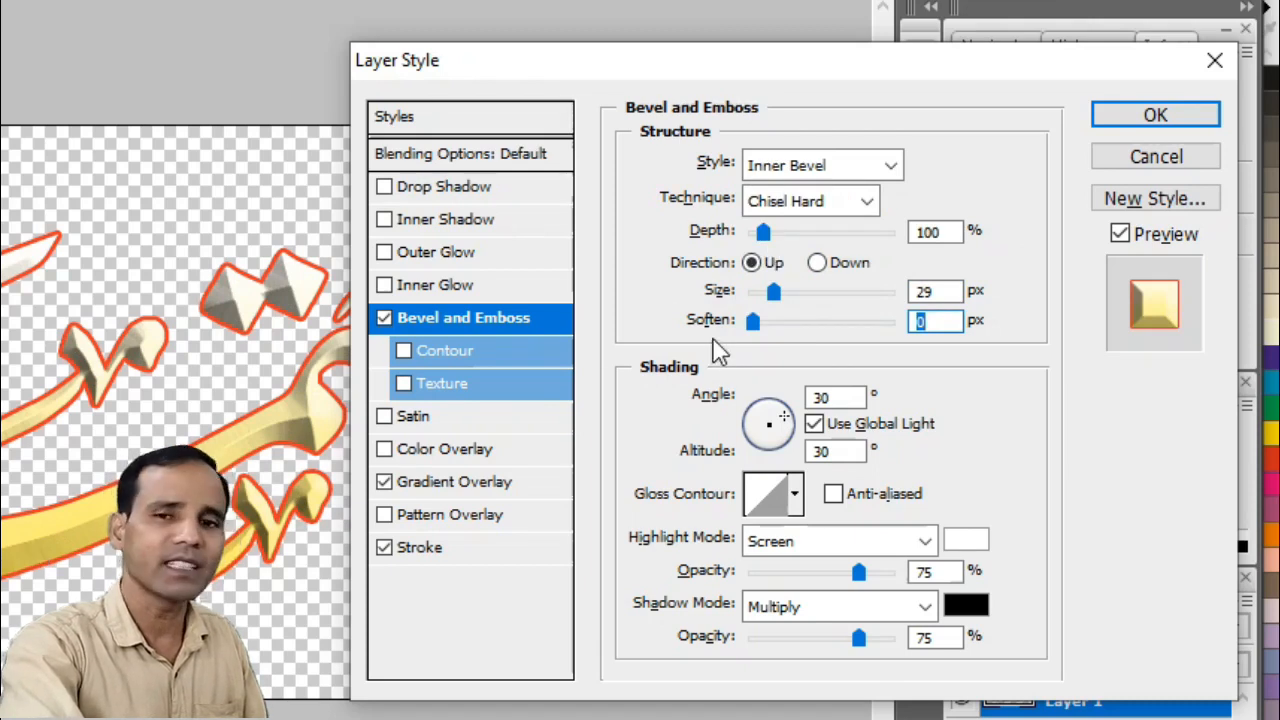
{"action": "mouse_move", "coordinate": [765, 236]}
{"action": "left_mouse_down"}
{"action": "mouse_move", "coordinate": [777, 236]}
{"action": "mouse_move", "coordinate": [759, 236]}
{"action": "left_mouse_up"}
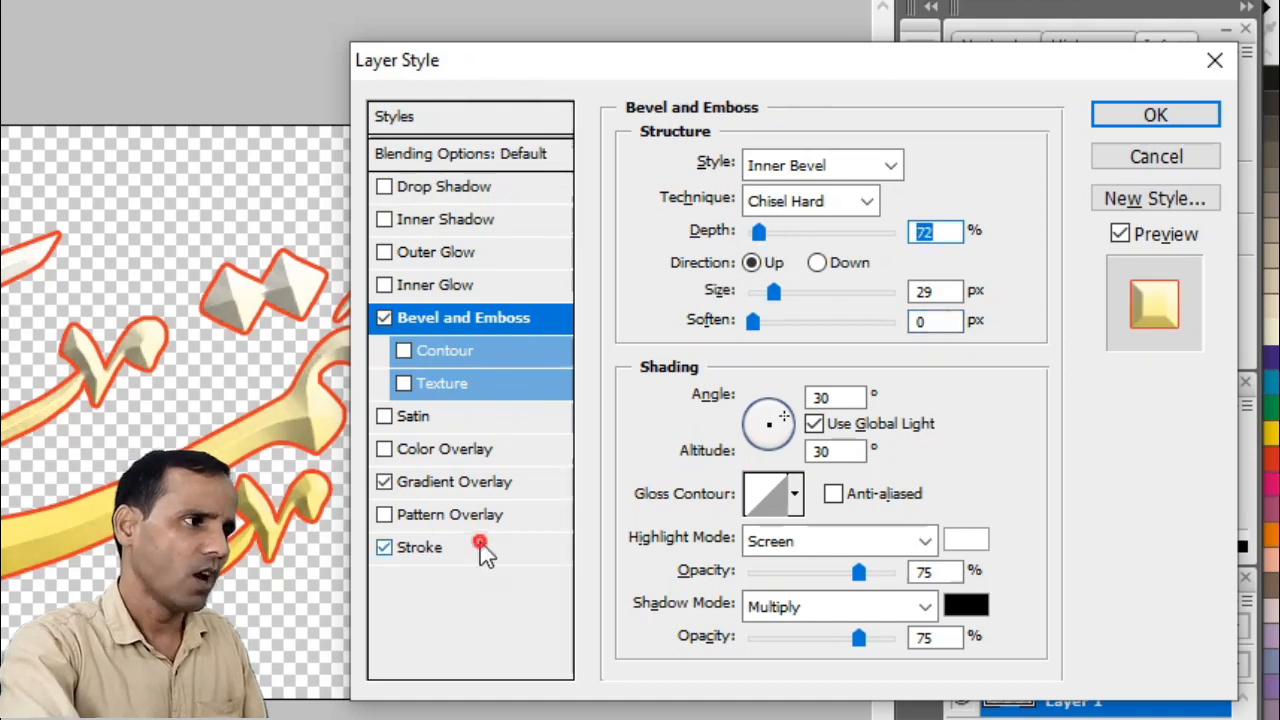
{"action": "left_click", "coordinate": [442, 550]}
{"action": "double_click", "coordinate": [912, 161]}
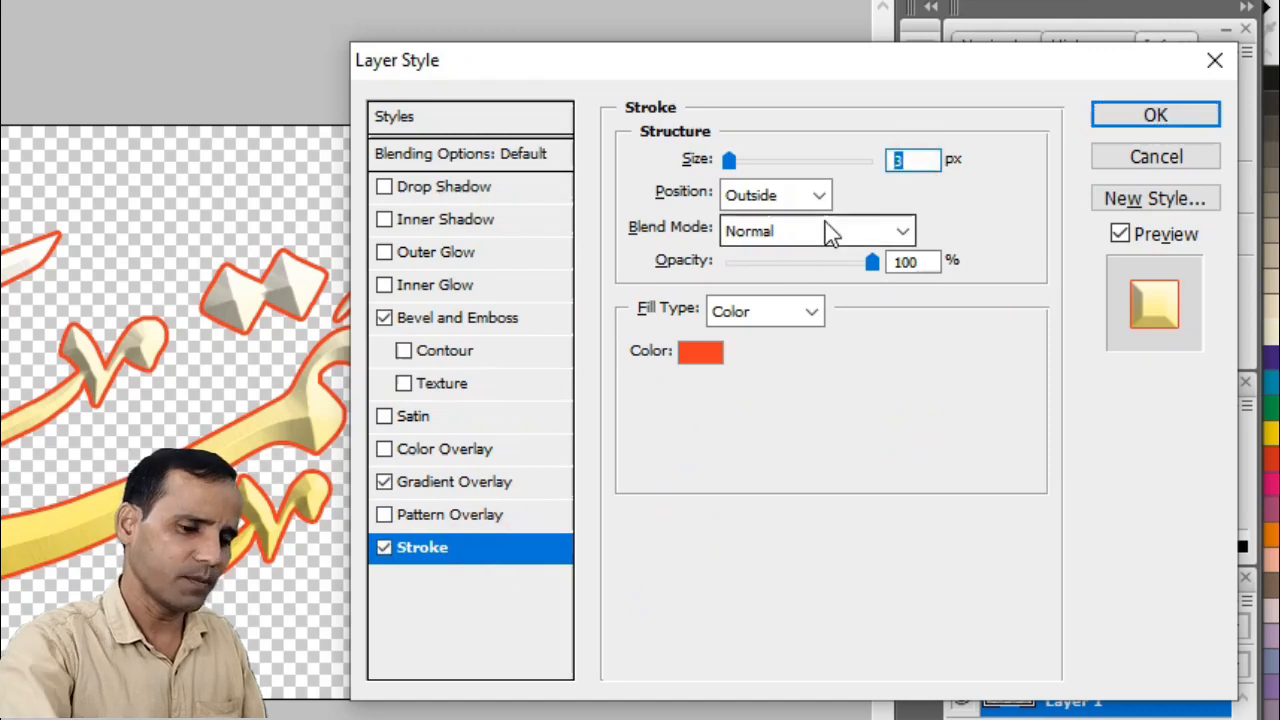
{"action": "type", "text": "5"}
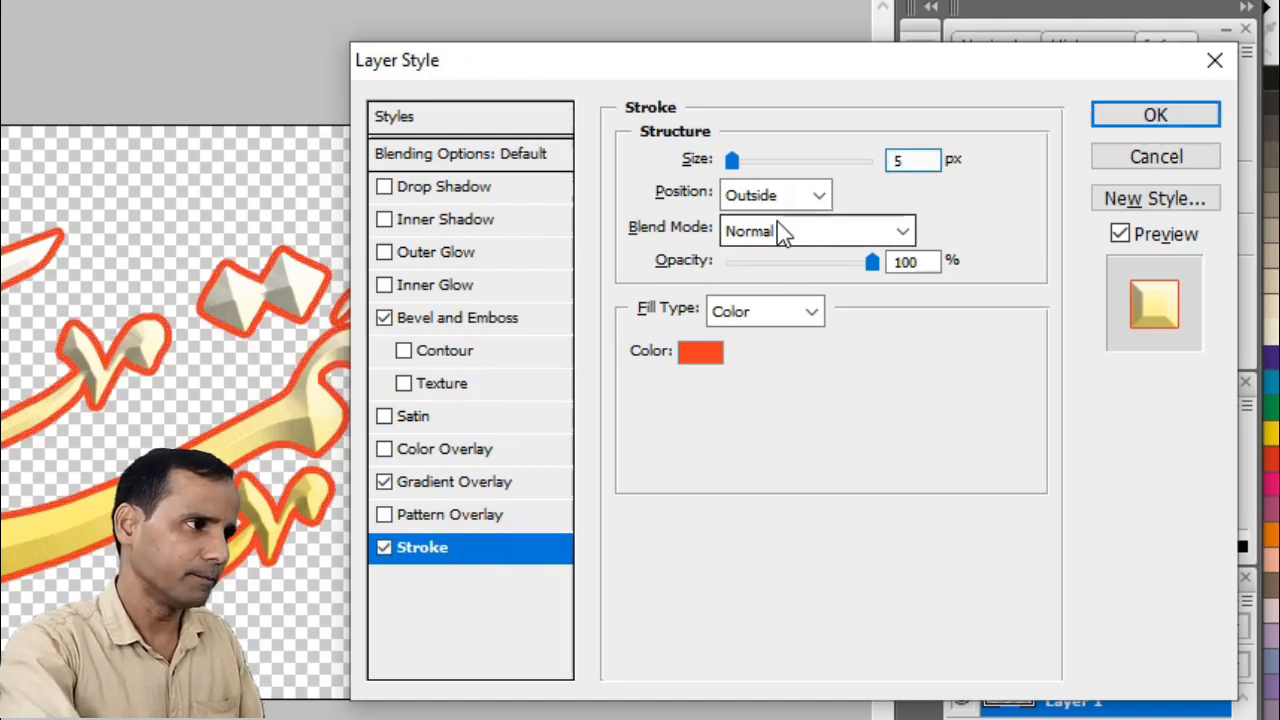
Step: Add a drop shadow to the lettering with angle 144°, distance 9 px, spread 11% and size 9 px, and apply the layer style
{"action": "left_click", "coordinate": [455, 190]}
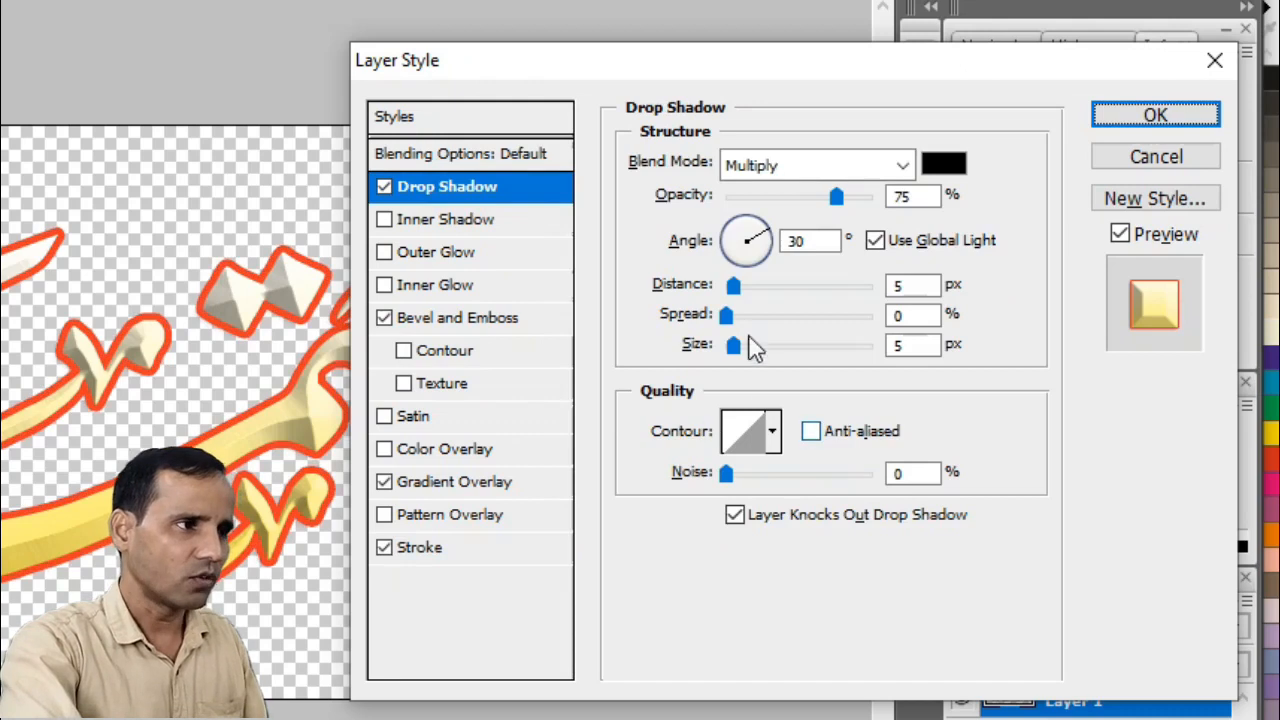
{"action": "left_click_drag", "start_coordinate": [736, 300], "coordinate": [752, 296]}
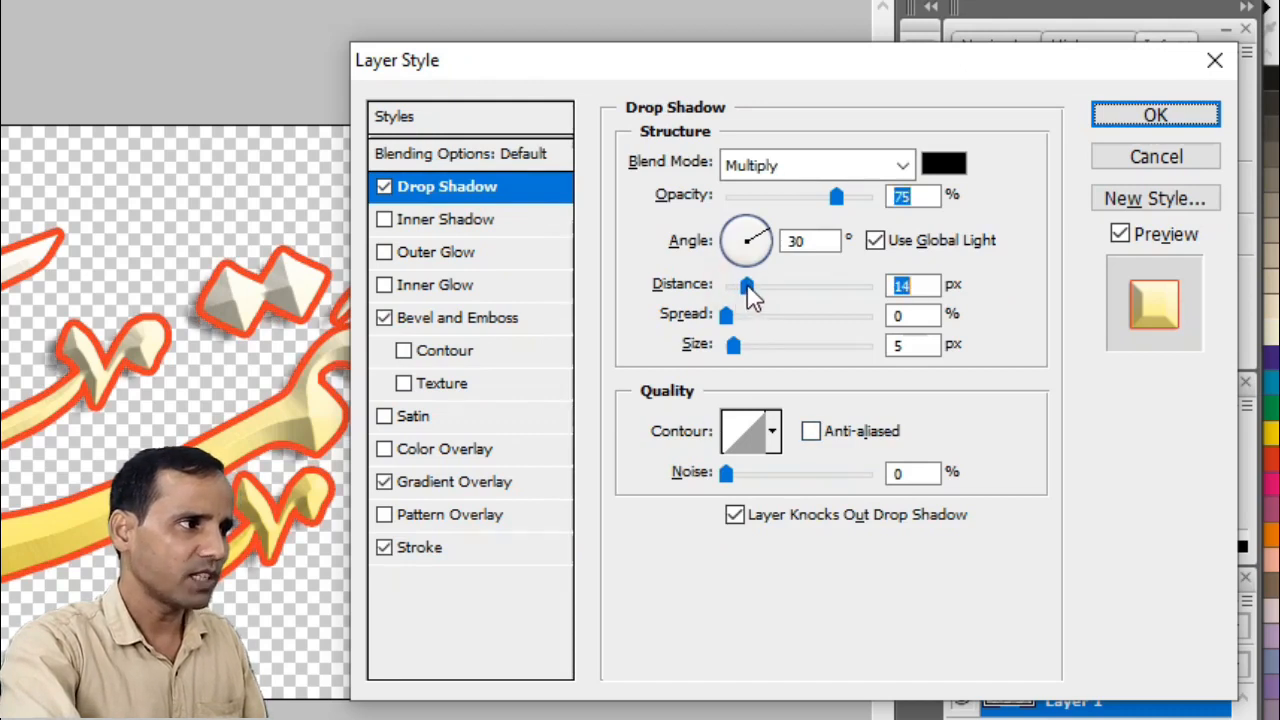
{"action": "left_click_drag", "start_coordinate": [726, 314], "coordinate": [740, 347]}
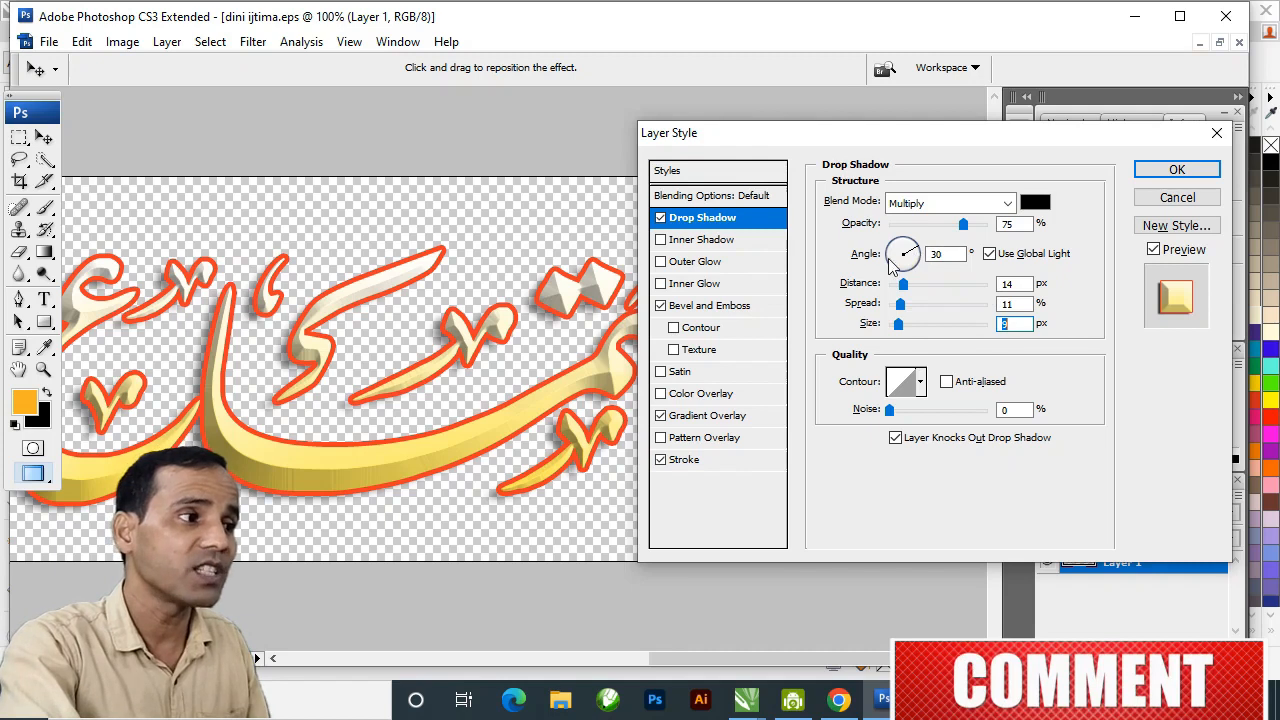
{"action": "left_click_drag", "start_coordinate": [420, 502], "coordinate": [441, 500]}
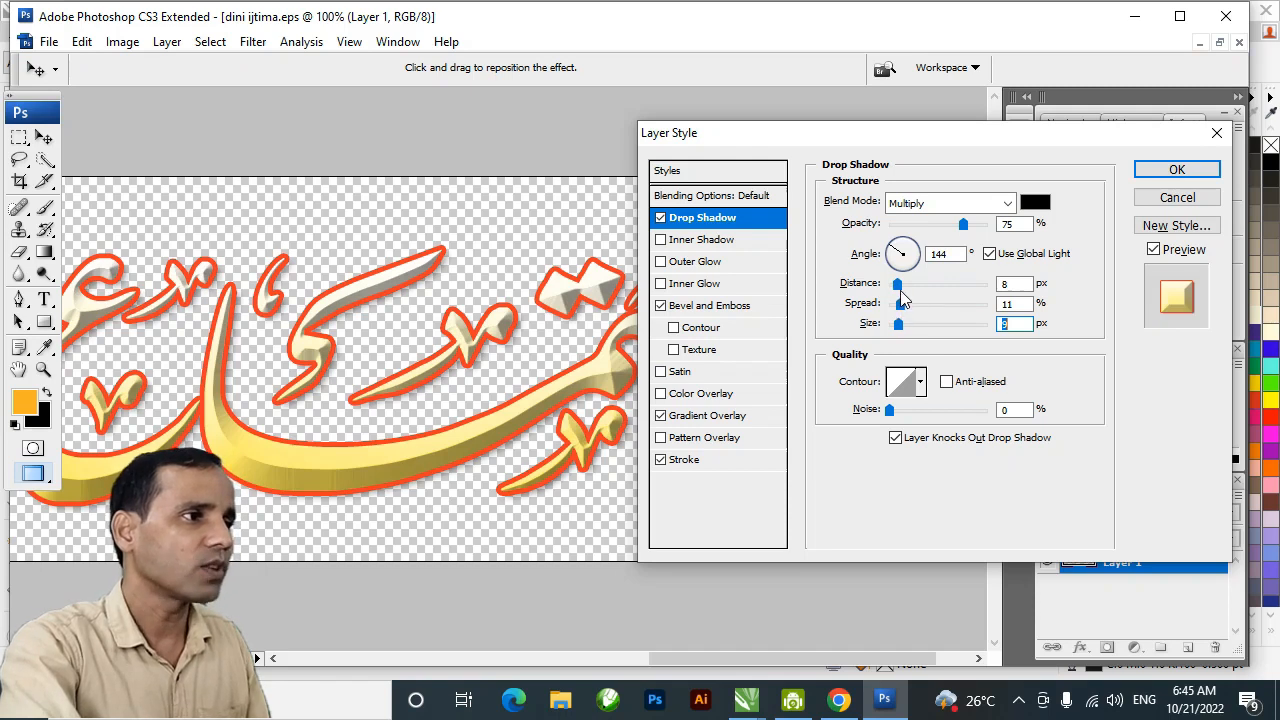
{"action": "left_click_drag", "start_coordinate": [899, 285], "coordinate": [899, 286]}
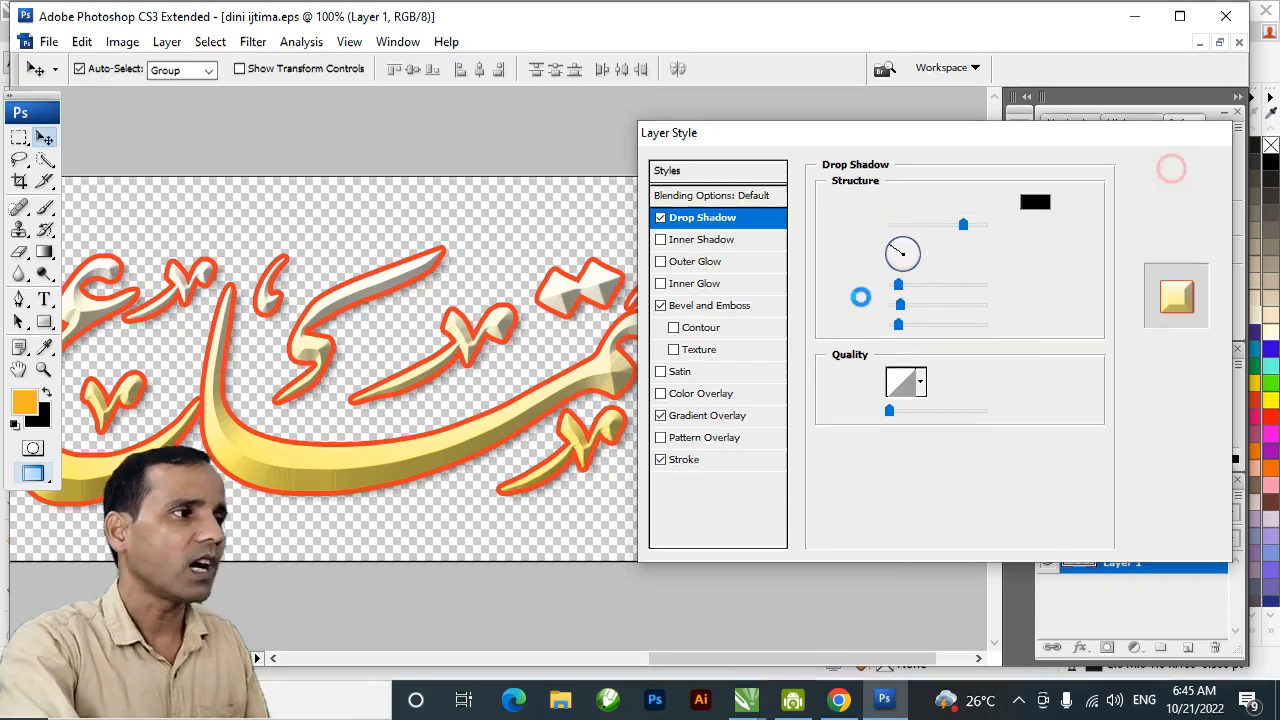
{"action": "key", "text": "Return"}
Step: Save the whole styled lettering to the Desktop as the PNG file "dini ijtima copy.png", accepting the PNG options
{"action": "key", "text": "ctrl+minus"}
{"action": "key", "text": "ctrl+minus"}
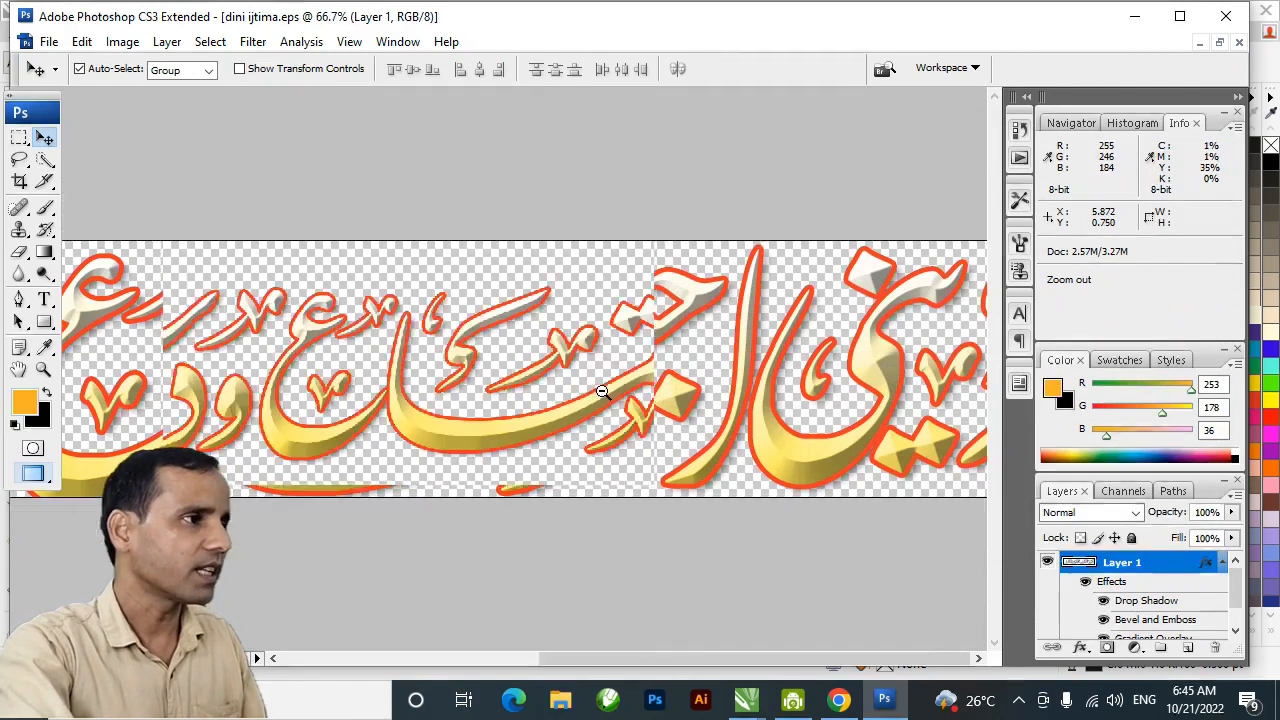
{"action": "key", "text": "ctrl+minus"}
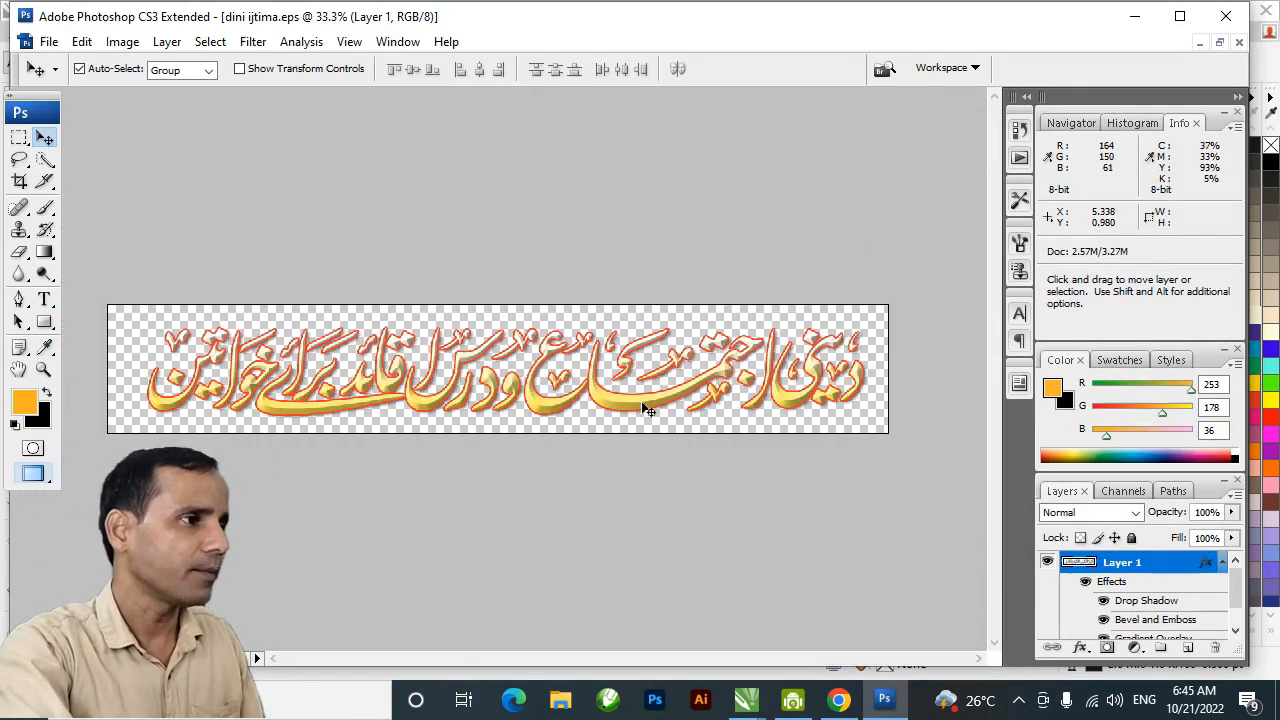
{"action": "key", "text": "ctrl+shift+s"}
{"action": "left_click", "coordinate": [873, 419]}
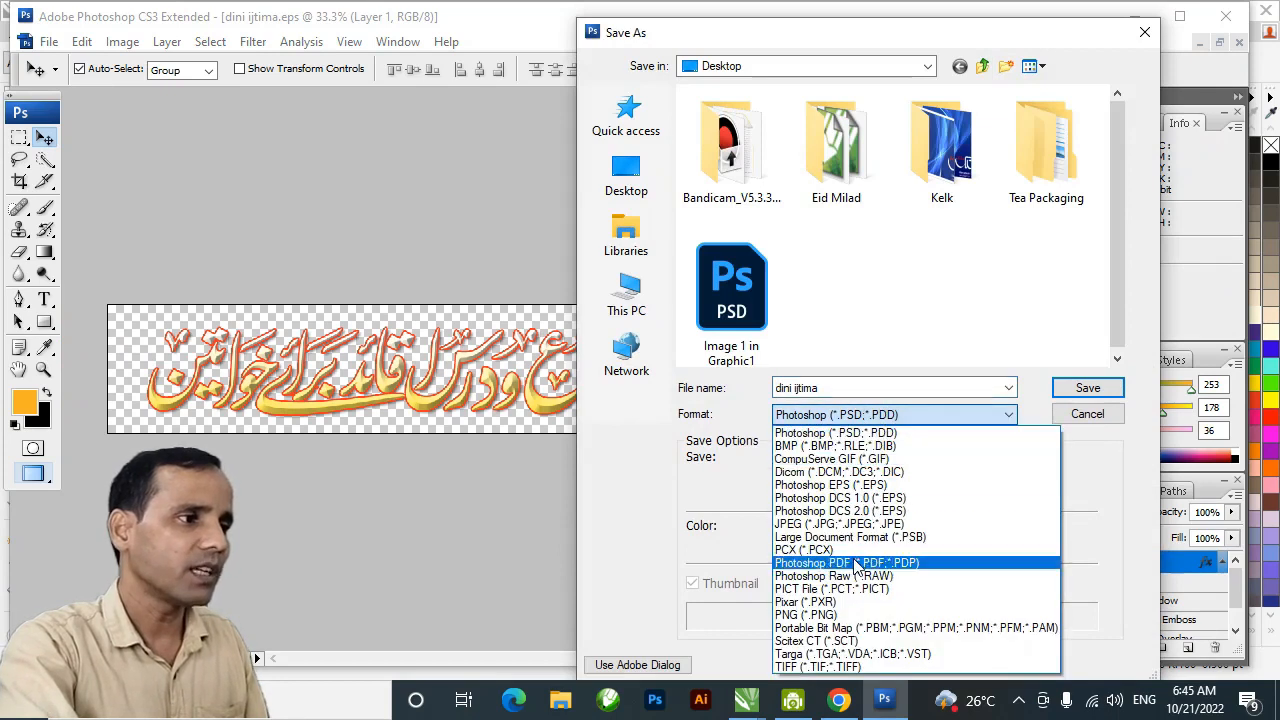
{"action": "left_click", "coordinate": [838, 617]}
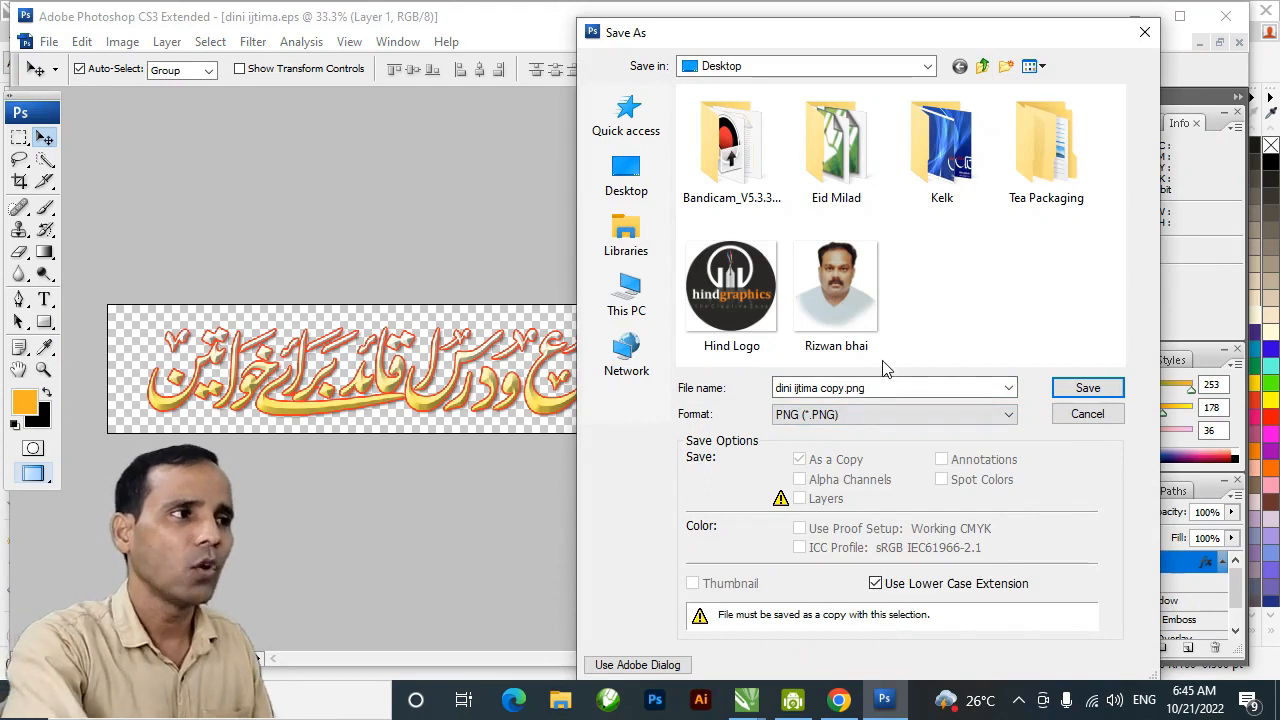
{"action": "left_click", "coordinate": [1089, 390]}
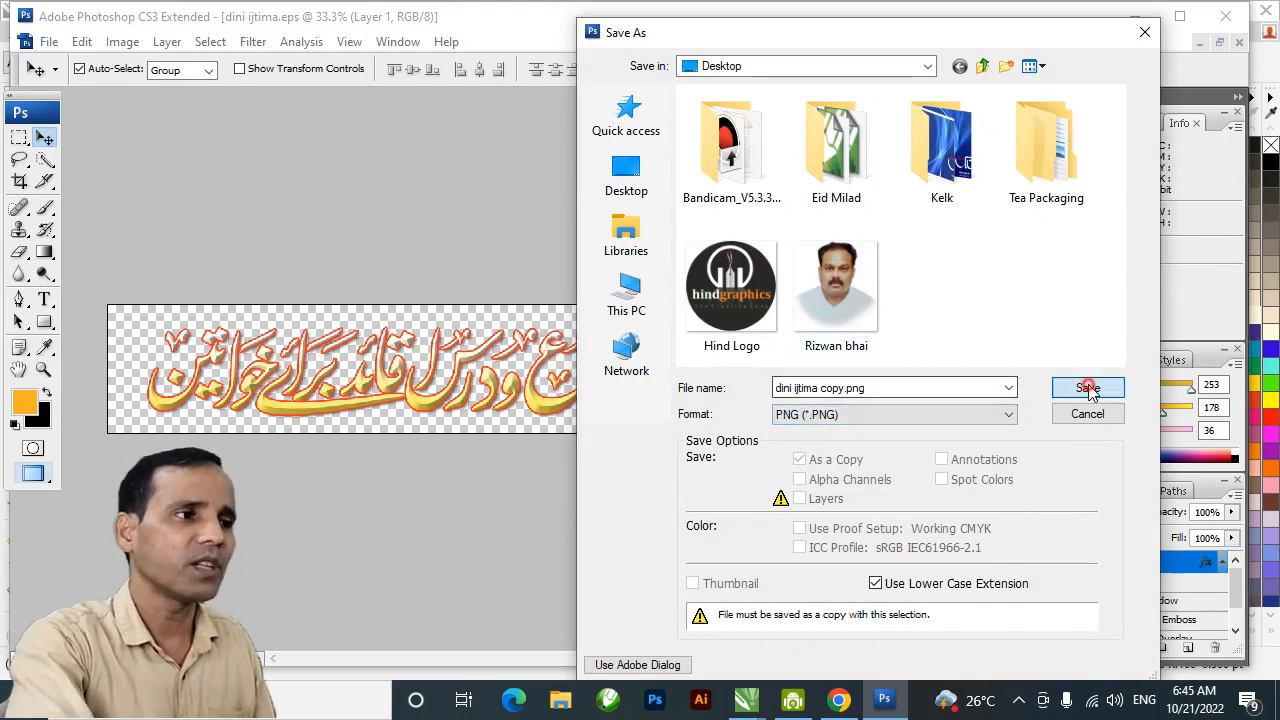
{"action": "left_click", "coordinate": [686, 330]}
Step: Switch to CorelDRAW, import "dini ijtima copy" from the Desktop and place it on the blank area beside the poster page
{"action": "key", "text": "alt+Tab"}
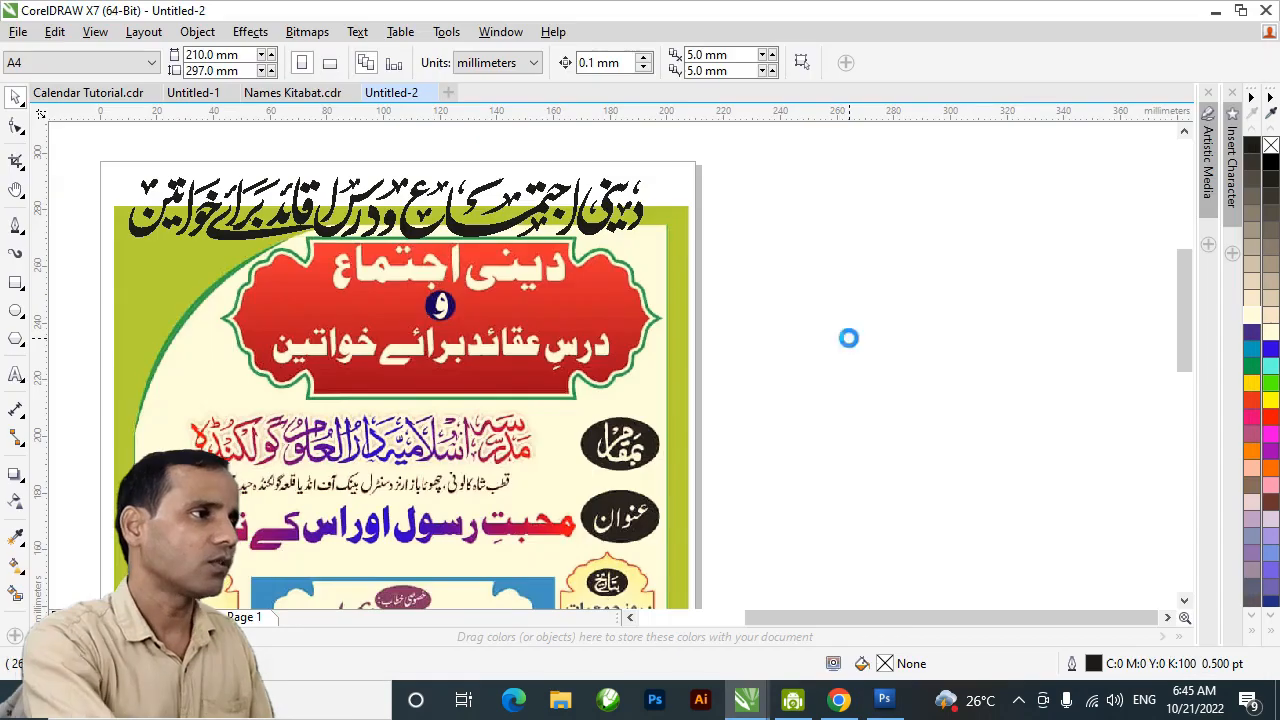
{"action": "key", "text": "ctrl+i"}
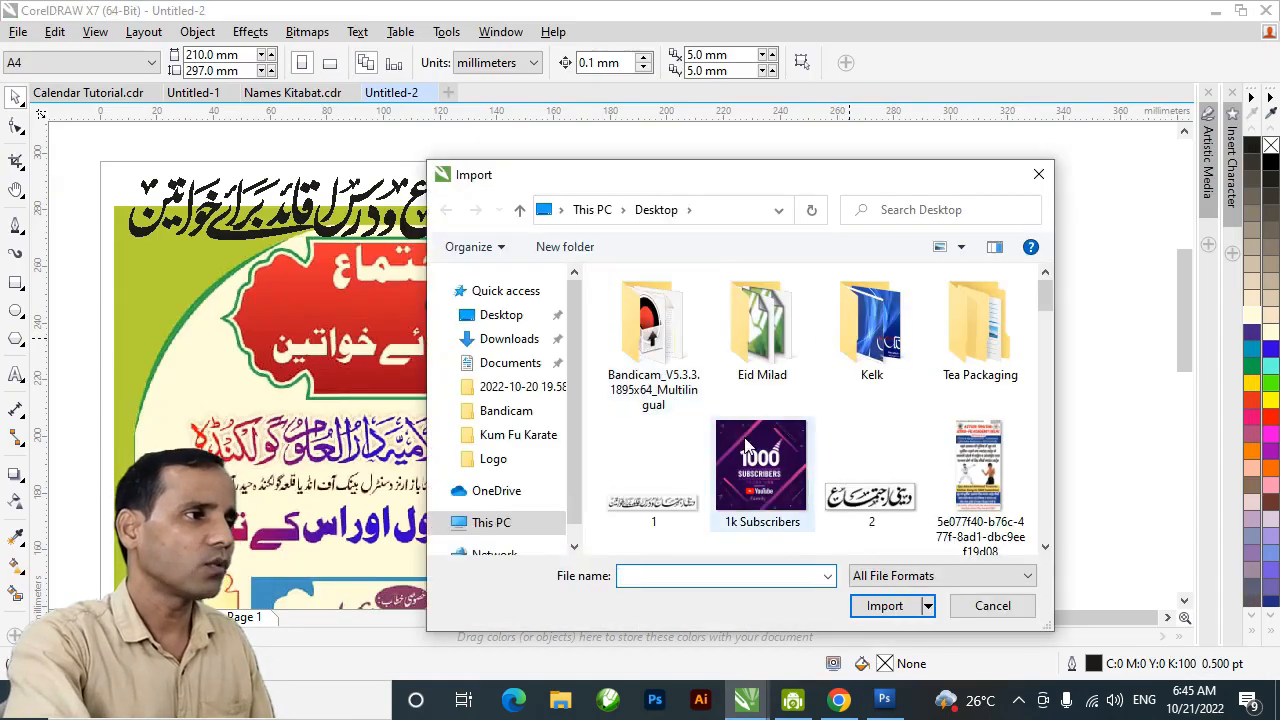
{"action": "left_click", "coordinate": [714, 432]}
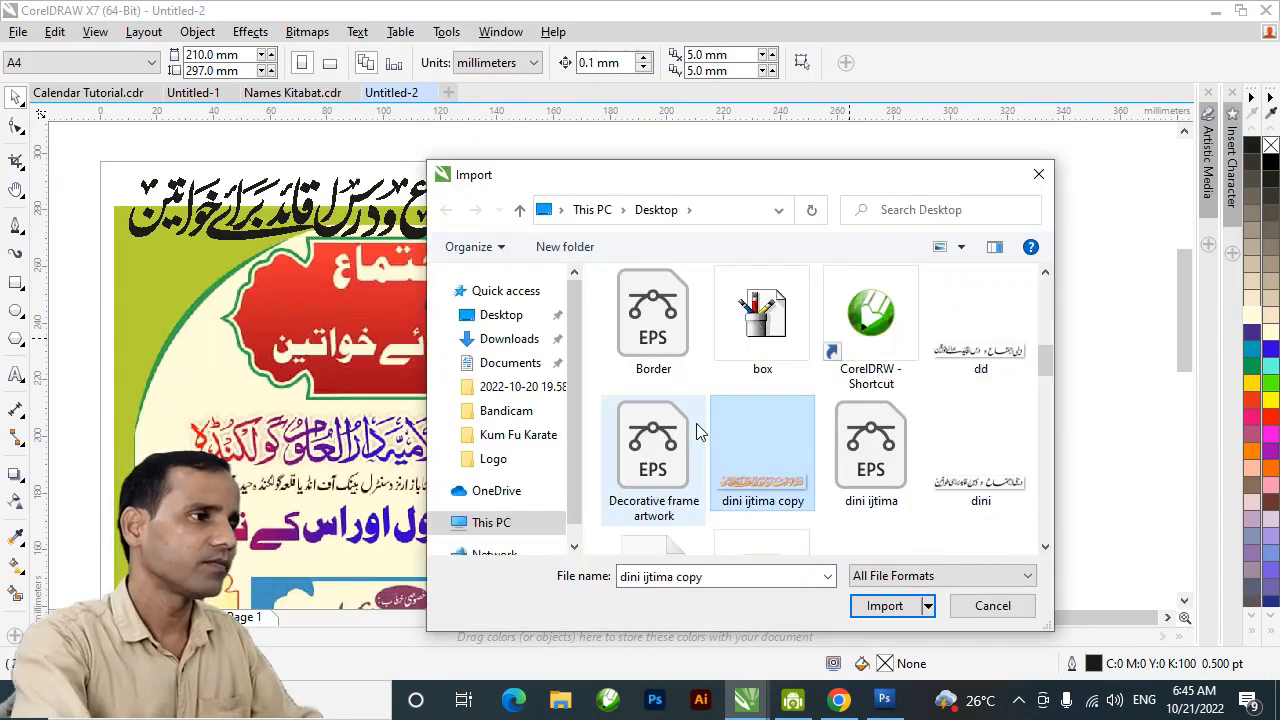
{"action": "left_click", "coordinate": [884, 608]}
{"action": "left_click", "coordinate": [776, 343]}
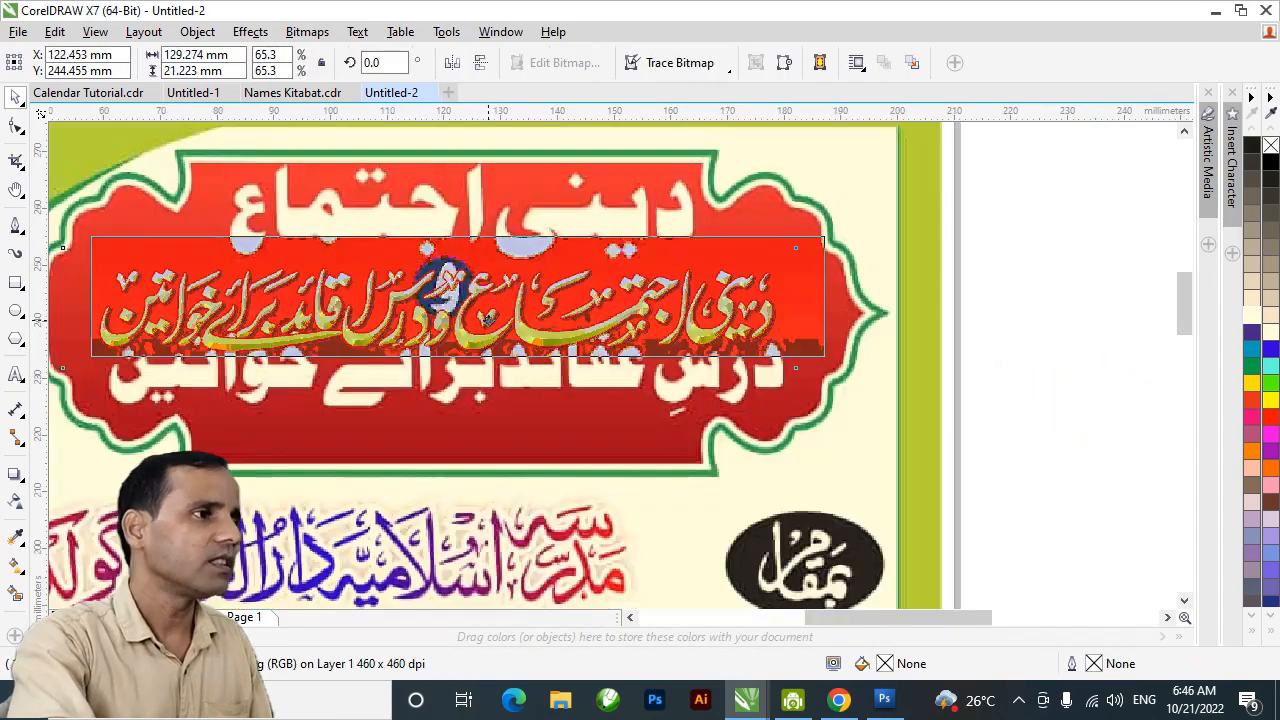
{"action": "scroll", "coordinate": [480, 318], "scroll_direction": "down", "scroll_amount": 3}
{"action": "left_click_drag", "start_coordinate": [510, 342], "coordinate": [1093, 372]}
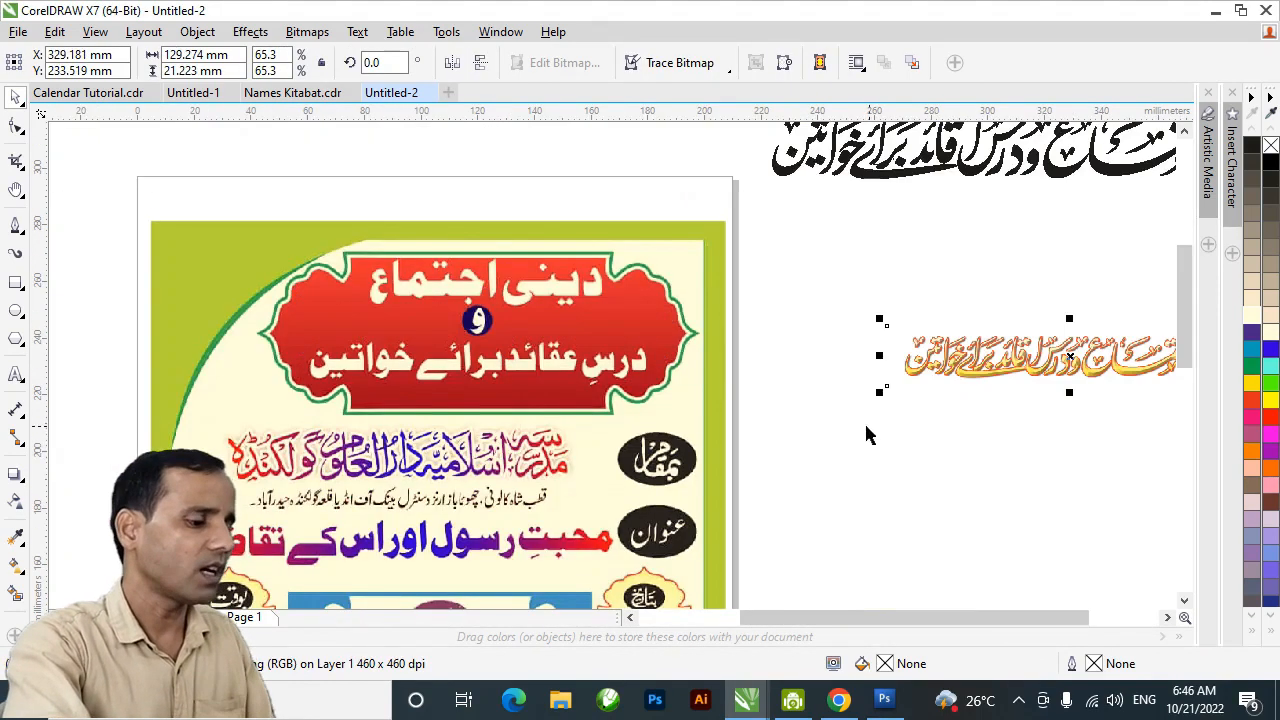
Step: Draw a rectangle about 149 × 37 mm around the imported lettering, fill it with red (M 100, Y 100) and place it behind
{"action": "key", "text": "h"}
{"action": "left_click_drag", "start_coordinate": [935, 437], "coordinate": [460, 420]}
{"action": "left_click_drag", "start_coordinate": [571, 409], "coordinate": [563, 415]}
{"action": "left_click", "coordinate": [675, 440]}
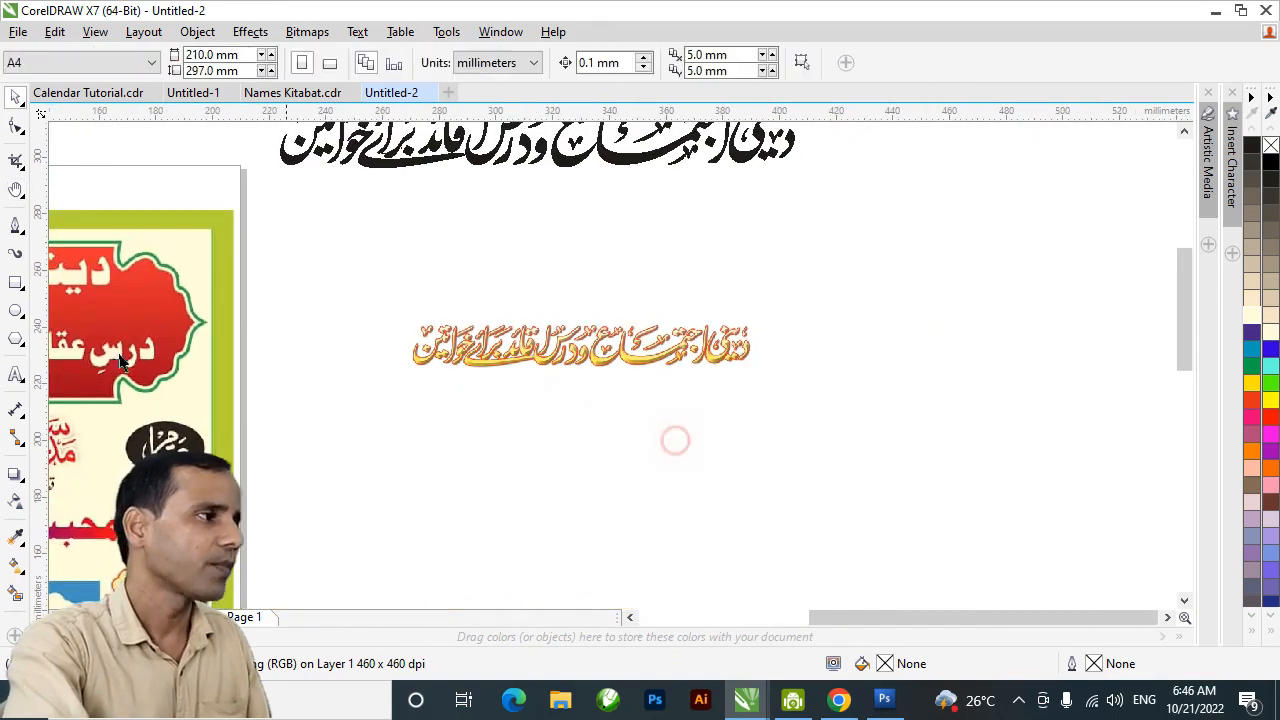
{"action": "left_click", "coordinate": [15, 282]}
{"action": "left_click_drag", "start_coordinate": [370, 290], "coordinate": [795, 393]}
{"action": "key", "text": "space"}
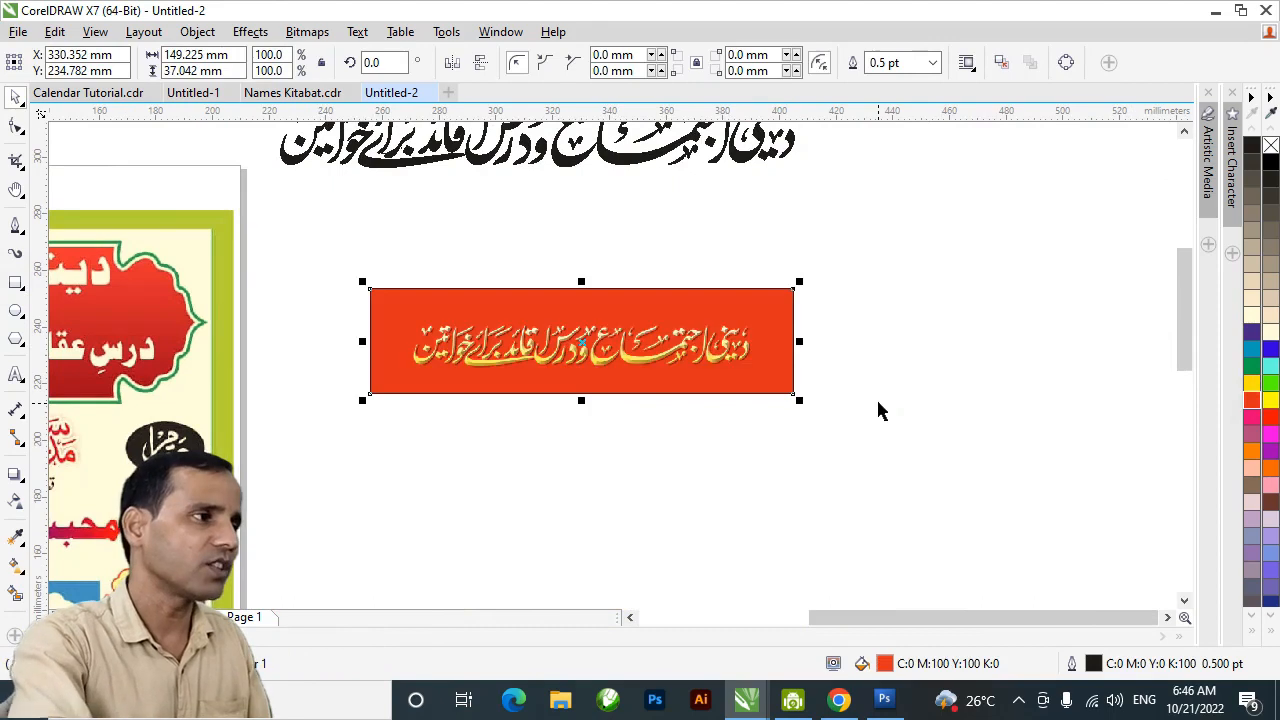
Step: Enlarge the gold lettering proportionally from its centre to about 144 mm wide on the red rectangle and check its outline up close
{"action": "key", "text": "h"}
{"action": "scroll", "coordinate": [508, 344], "scroll_direction": "up", "scroll_amount": 1}
{"action": "left_click_drag", "start_coordinate": [663, 400], "coordinate": [615, 412]}
{"action": "key", "text": "space"}
{"action": "left_click_drag", "start_coordinate": [113, 265], "coordinate": [995, 442]}
{"action": "left_click_drag", "start_coordinate": [970, 290], "coordinate": [1012, 282]}
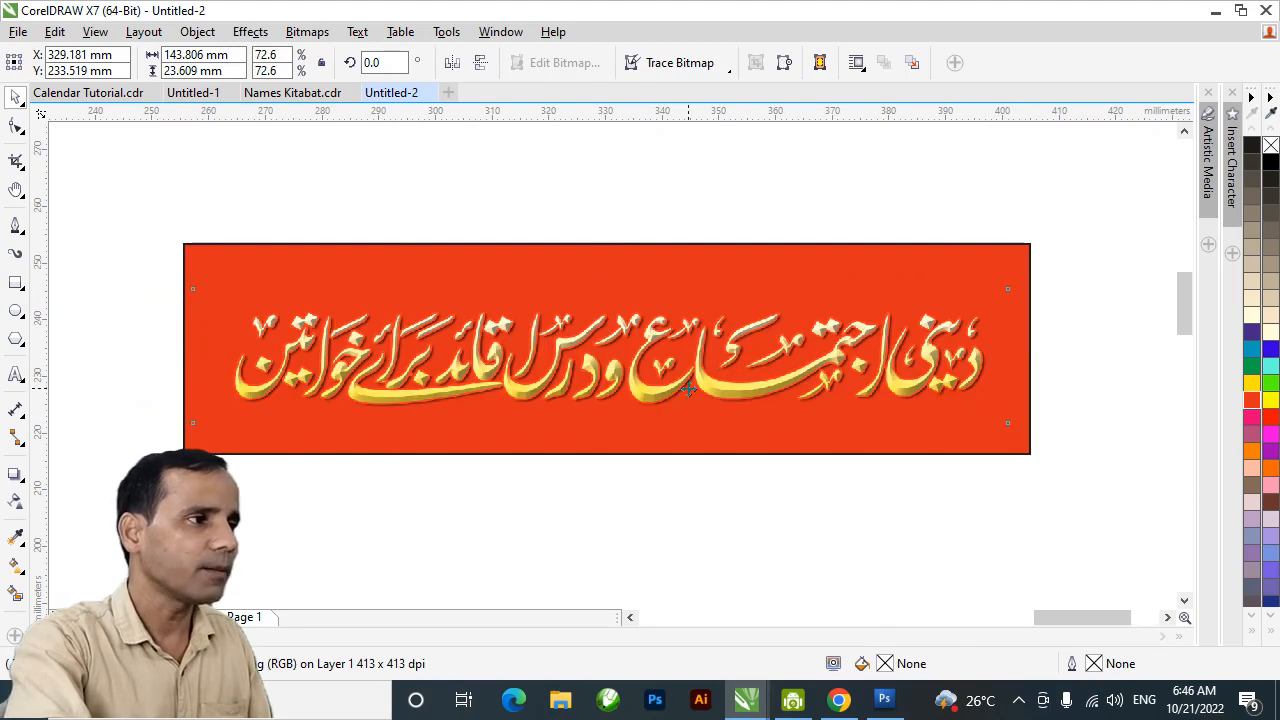
{"action": "scroll", "coordinate": [688, 388], "scroll_direction": "up", "scroll_amount": 2}
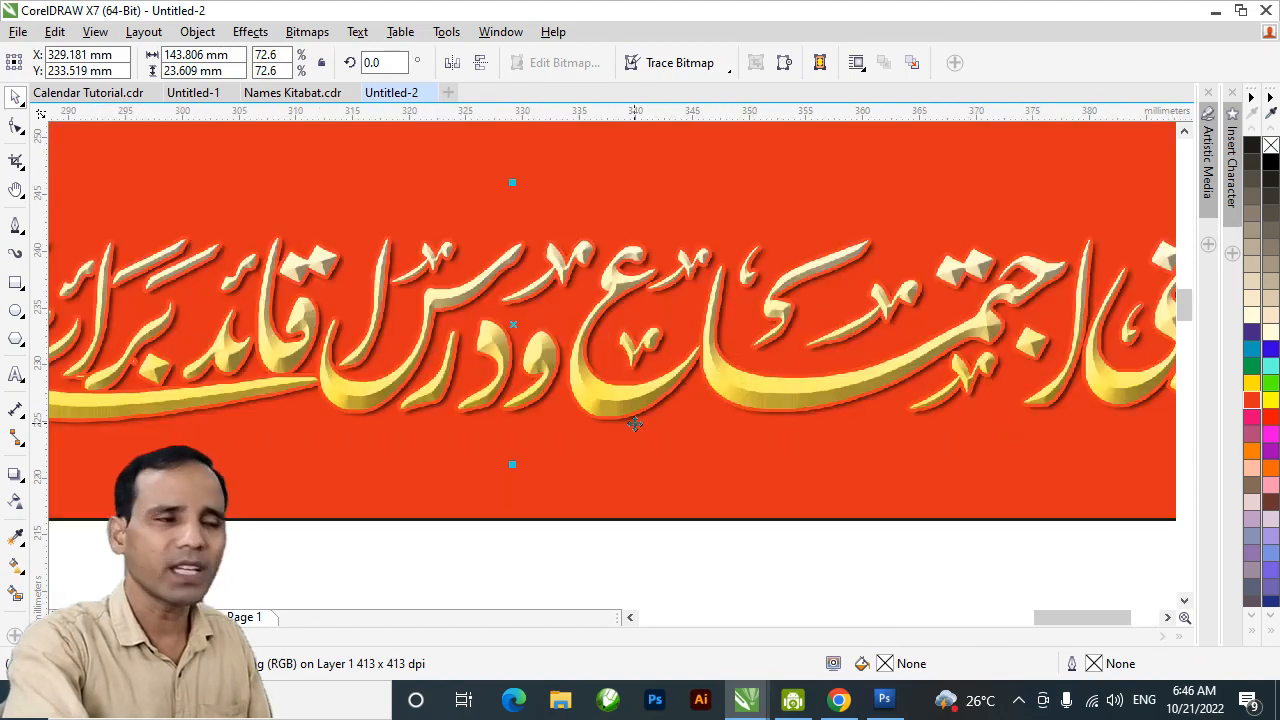
{"action": "scroll", "coordinate": [634, 424], "scroll_direction": "down", "scroll_amount": 2}
Step: Switch back to Photoshop and set the lettering's stroke size to 8 px on Layer 1
{"action": "key", "text": "alt+Tab"}
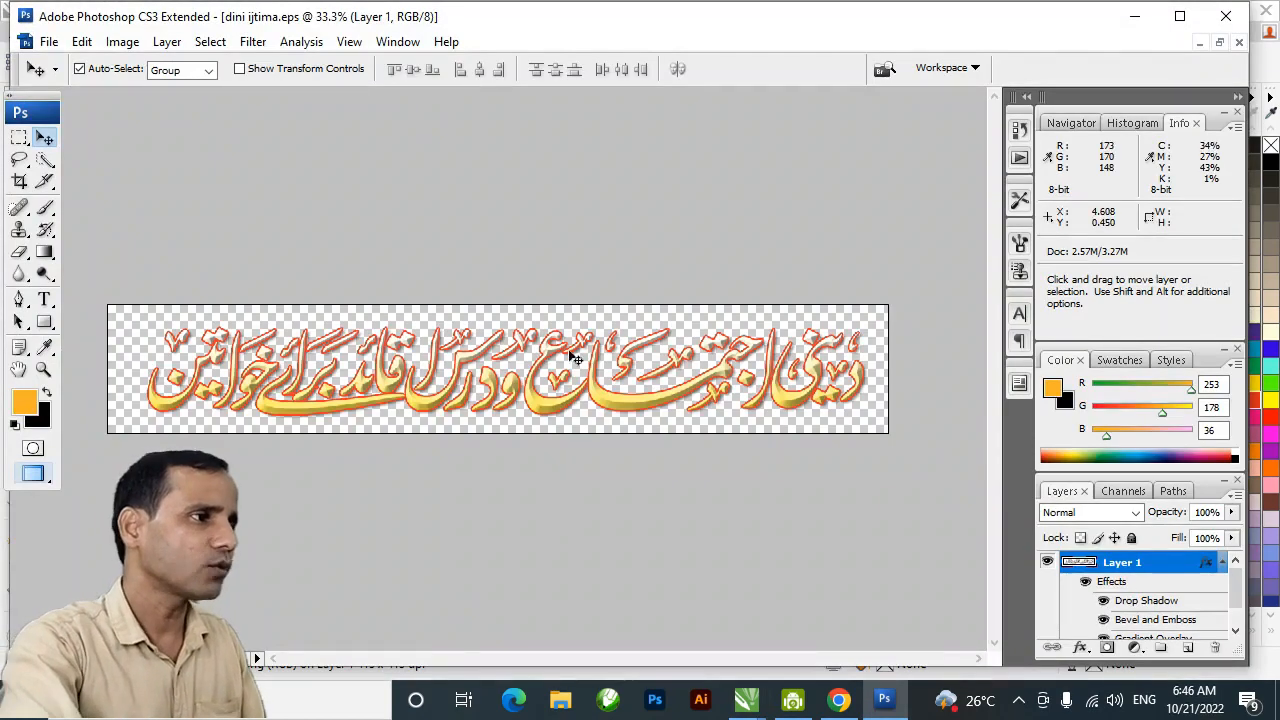
{"action": "key", "text": "ctrl+space"}
{"action": "left_click", "coordinate": [546, 405], "text": "ctrl"}
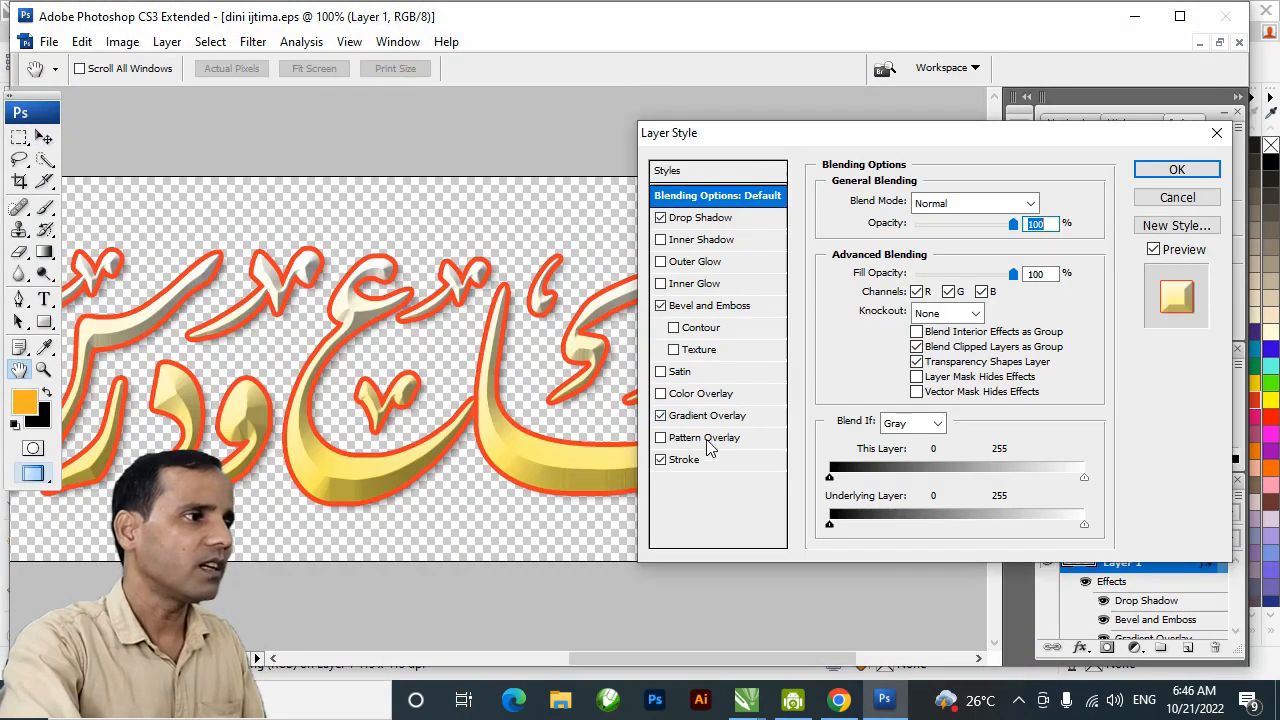
{"action": "left_click", "coordinate": [700, 458]}
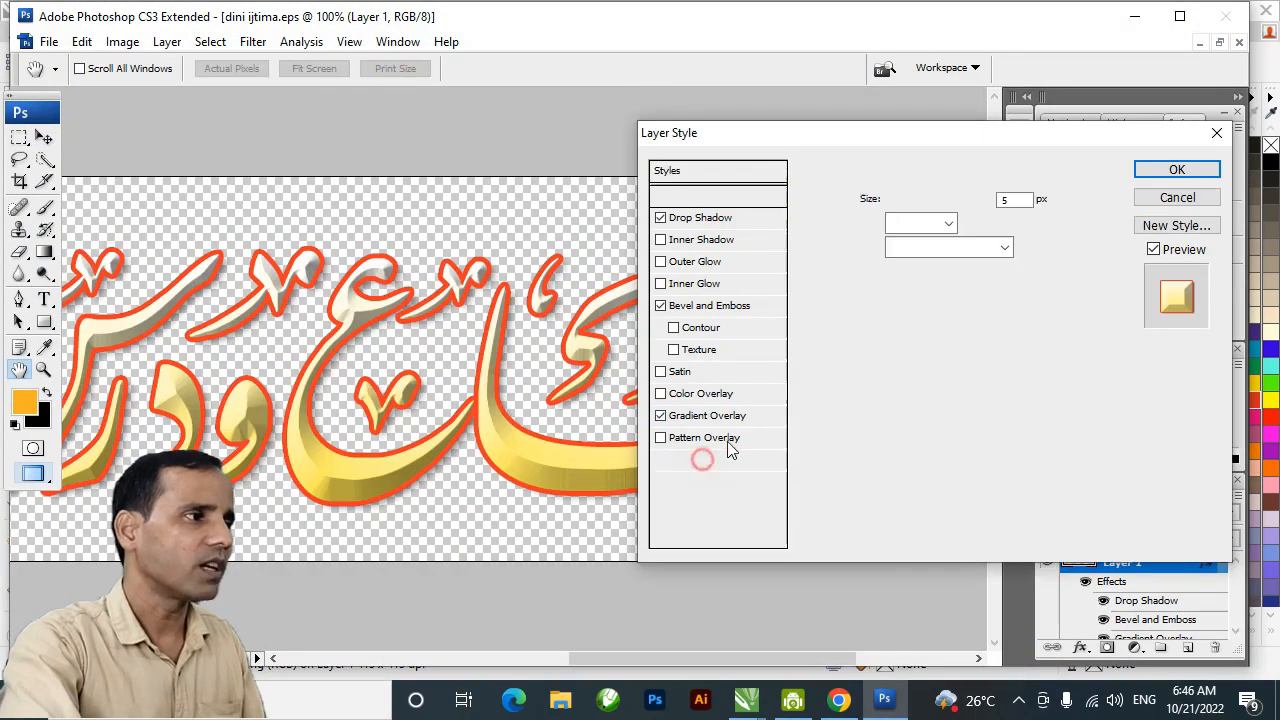
{"action": "left_click", "coordinate": [1012, 200]}
{"action": "type", "text": "8"}
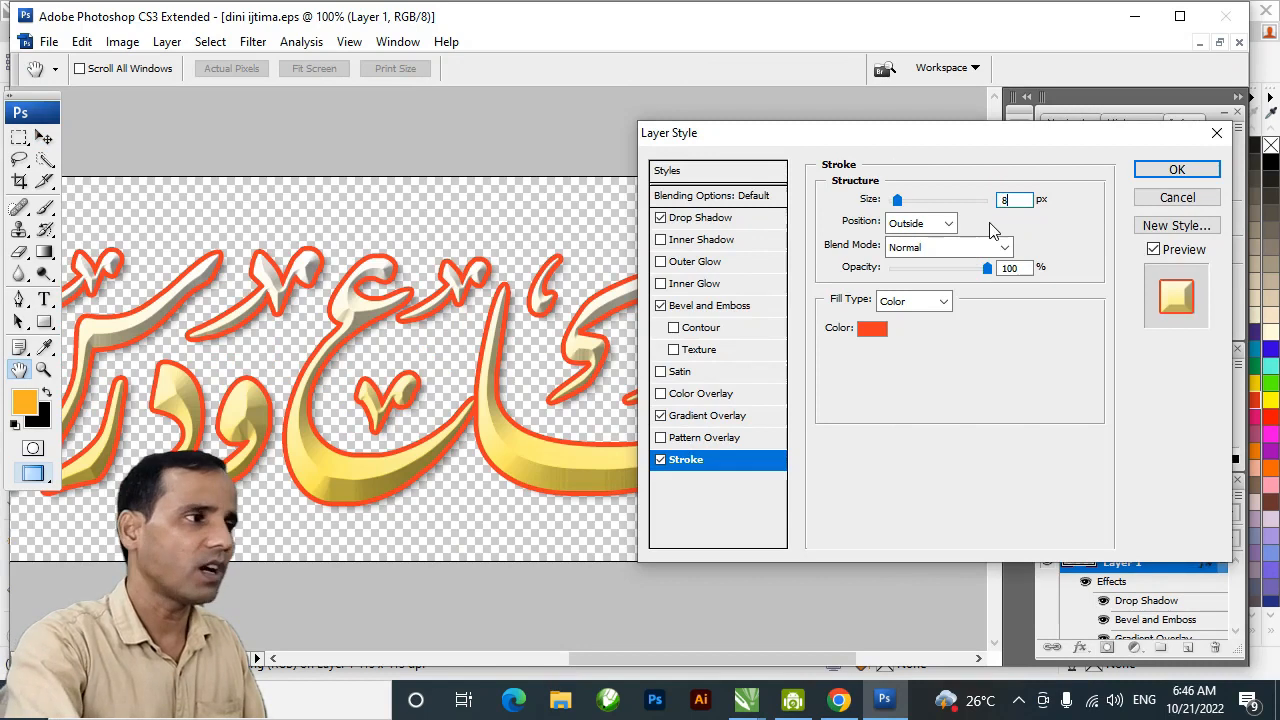
{"action": "left_click", "coordinate": [1208, 170]}
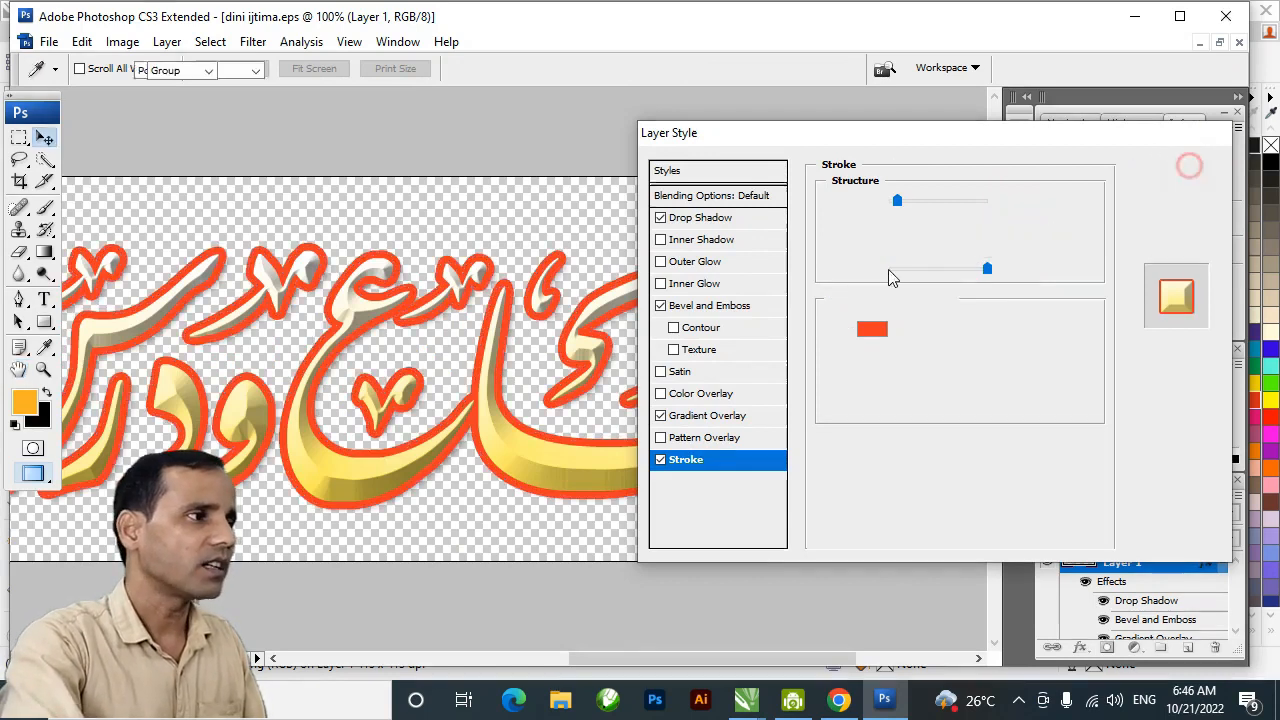
Step: Increase the distance of the lettering's drop shadow to 16 px and apply the layer style
{"action": "double_click", "coordinate": [1186, 569]}
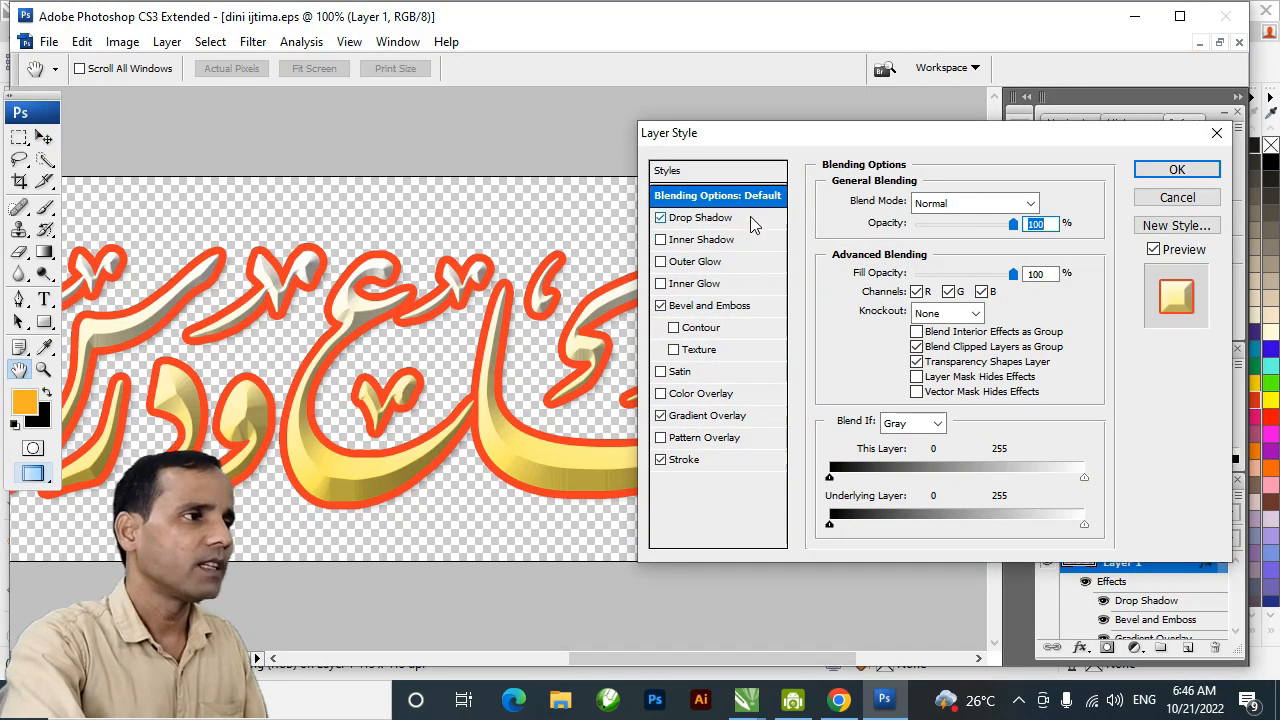
{"action": "left_click", "coordinate": [740, 217]}
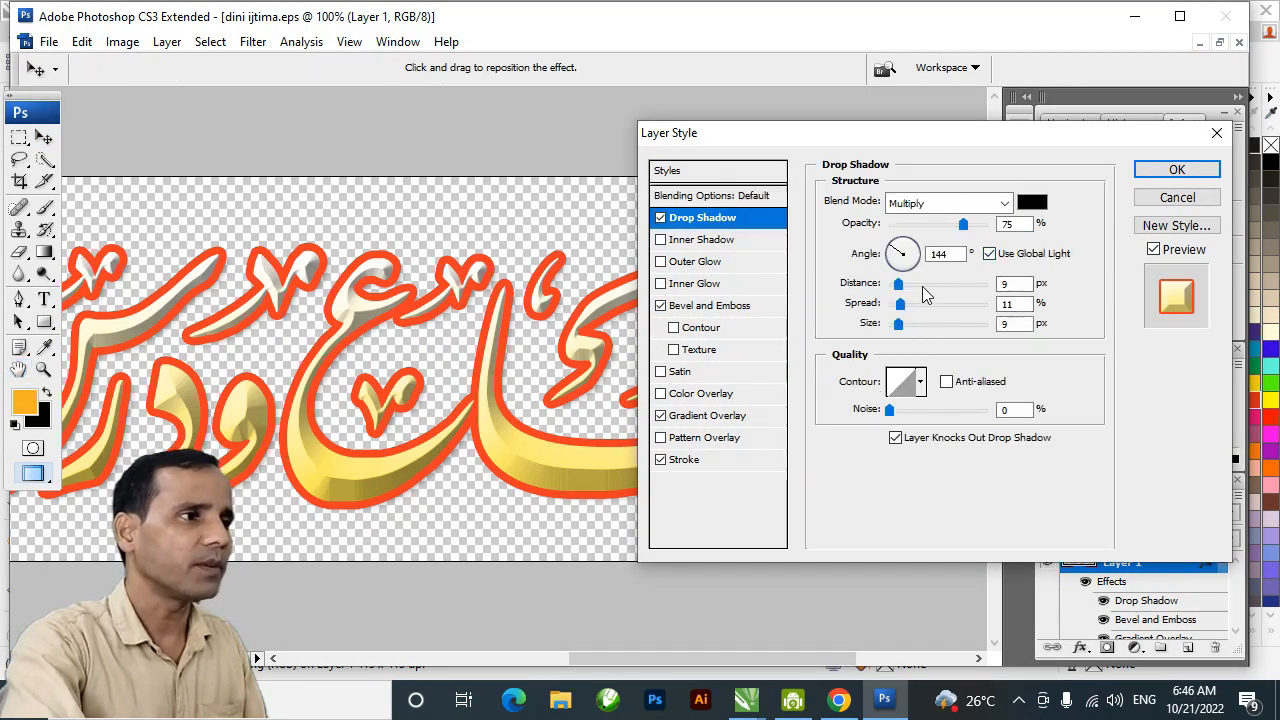
{"action": "left_click_drag", "start_coordinate": [902, 288], "coordinate": [906, 286]}
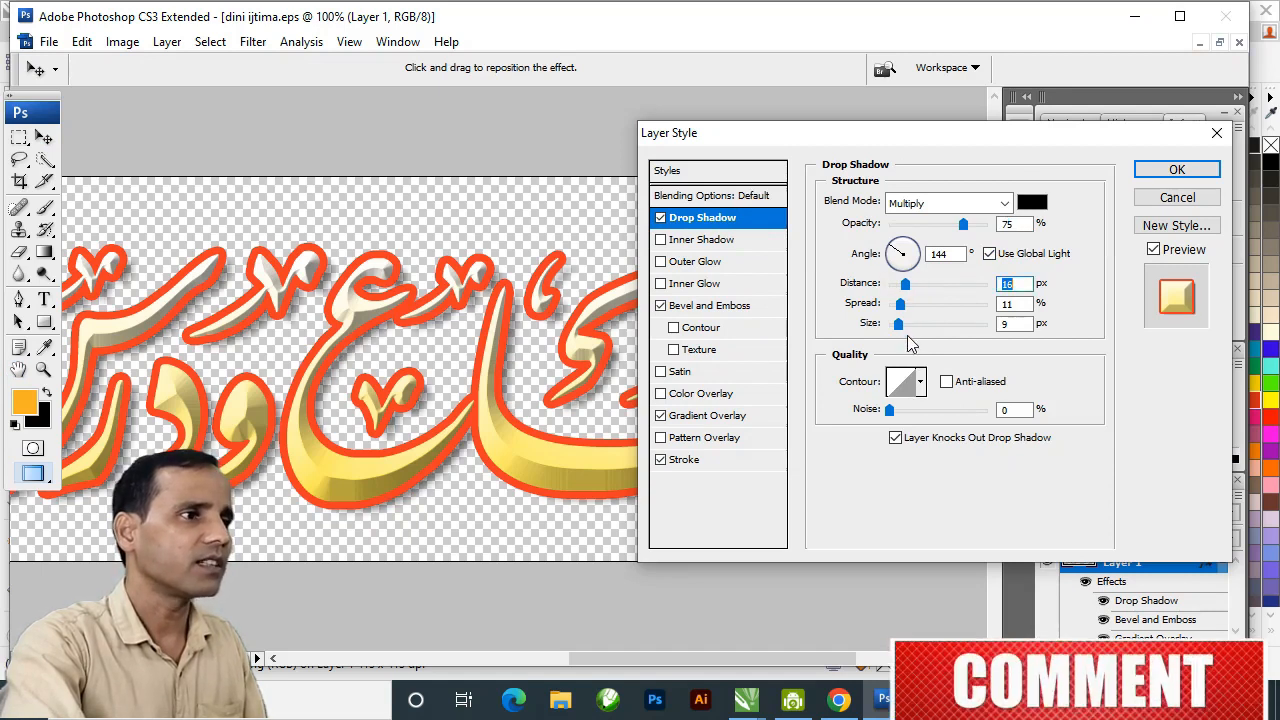
{"action": "key", "text": "Return"}
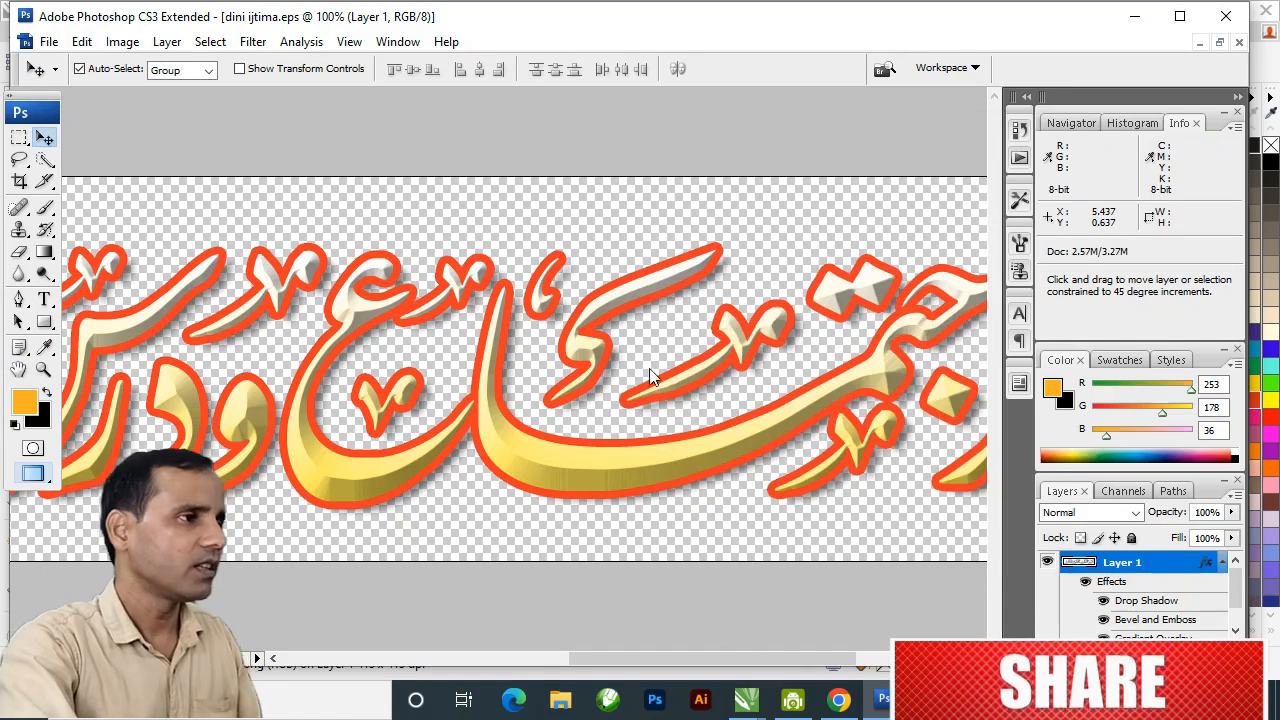
Step: Save the restyled lettering as a PNG again, overwriting "dini ijtima copy.png" on the Desktop and accepting the PNG options
{"action": "key", "text": "ctrl+shift+s"}
{"action": "left_click", "coordinate": [894, 414]}
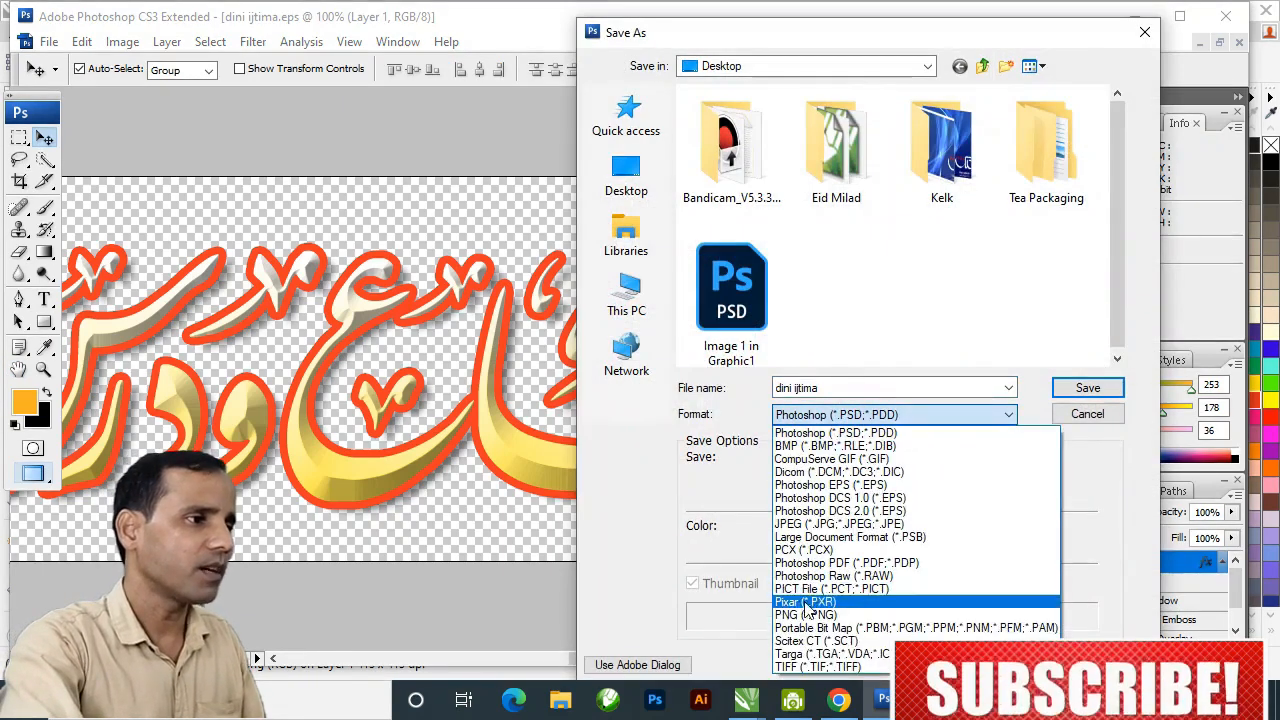
{"action": "left_click", "coordinate": [803, 612]}
{"action": "left_click", "coordinate": [1088, 388]}
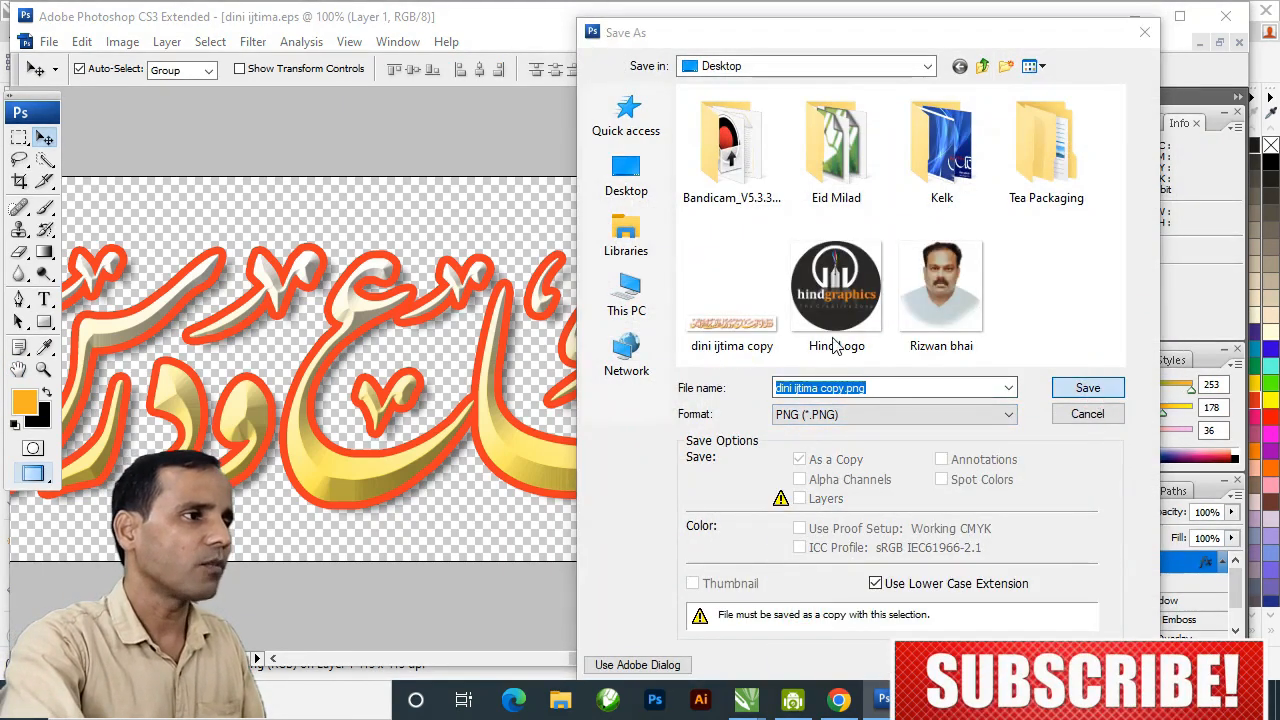
{"action": "left_click", "coordinate": [700, 356]}
{"action": "left_click", "coordinate": [689, 329]}
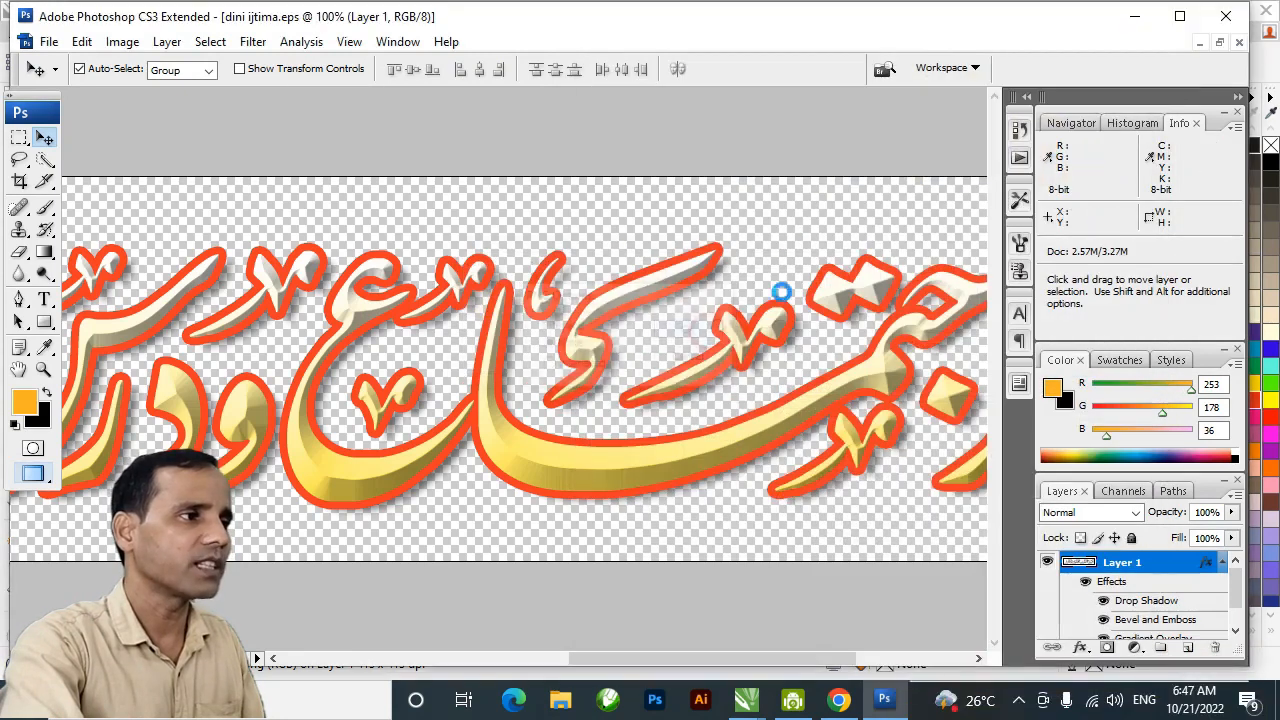
Step: Switch back to CorelDRAW and examine the gold lettering's outline and shadow against the red rectangle up close
{"action": "left_click", "coordinate": [1134, 16]}
{"action": "scroll", "coordinate": [695, 422], "scroll_direction": "up", "scroll_amount": 1}
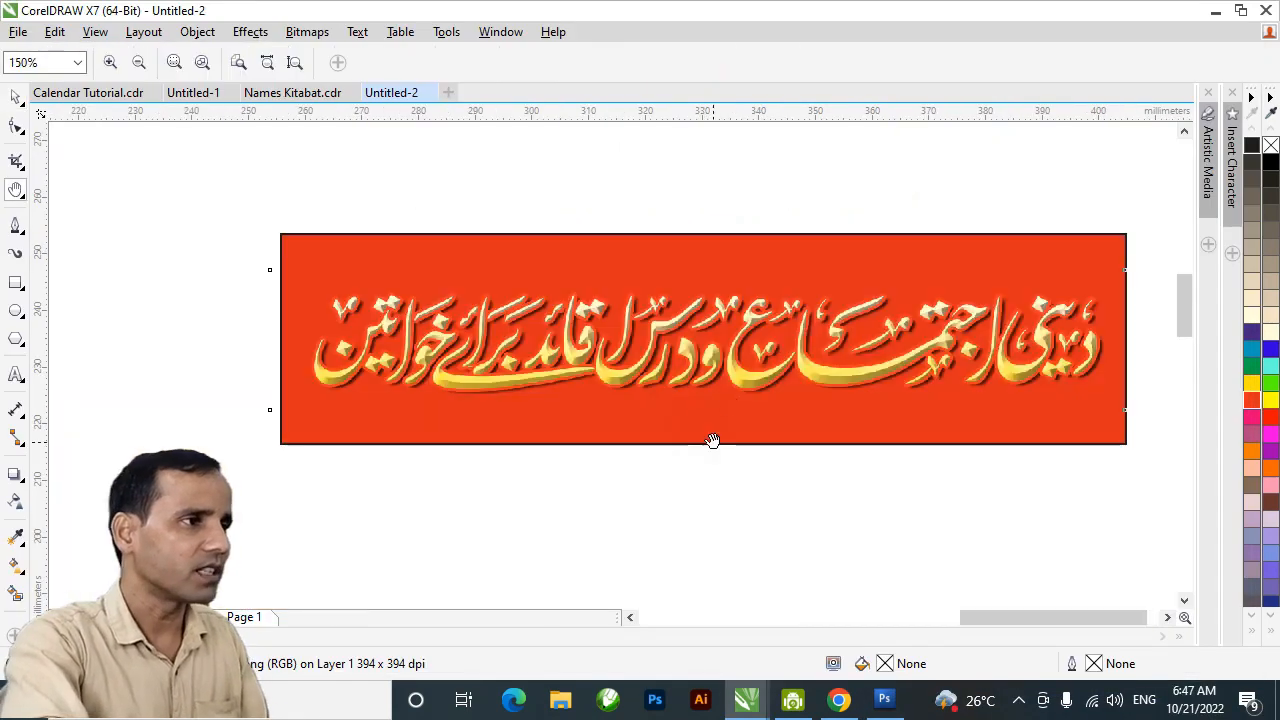
{"action": "left_click_drag", "start_coordinate": [771, 394], "coordinate": [643, 396]}
{"action": "scroll", "coordinate": [644, 412], "scroll_direction": "up", "scroll_amount": 1}
{"action": "scroll", "coordinate": [644, 412], "scroll_direction": "down", "scroll_amount": 2}
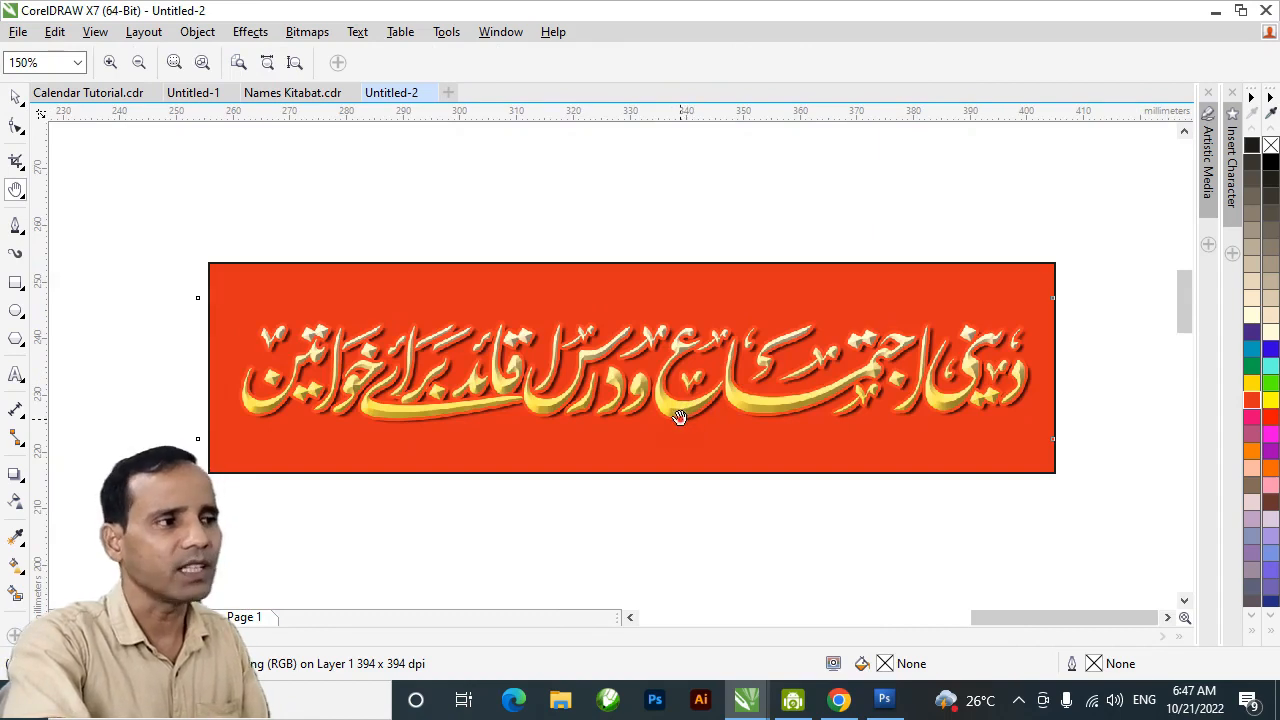
{"action": "scroll", "coordinate": [678, 417], "scroll_direction": "up", "scroll_amount": 1}
{"action": "left_click_drag", "start_coordinate": [699, 420], "coordinate": [705, 458]}
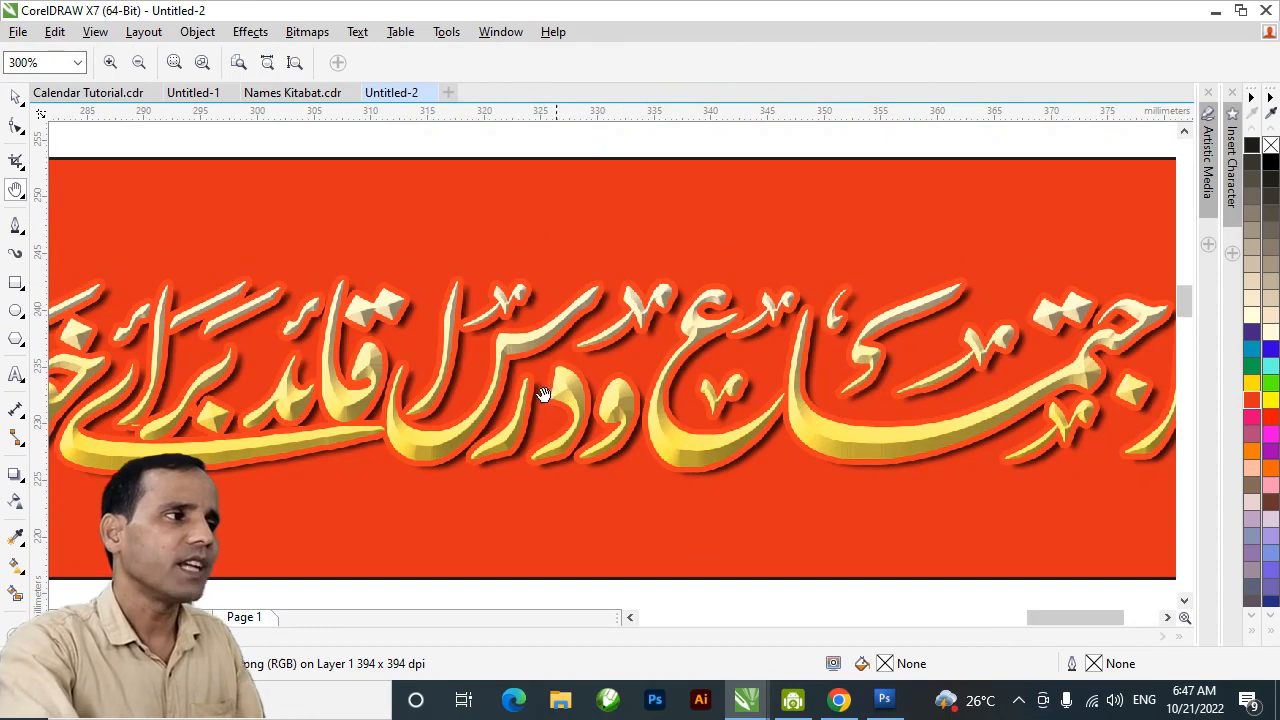
Step: Fill the red rectangle behind the lettering with a darker red of C 4, M 100, Y 100, K 18
{"action": "key", "text": "space"}
{"action": "left_click", "coordinate": [712, 527]}
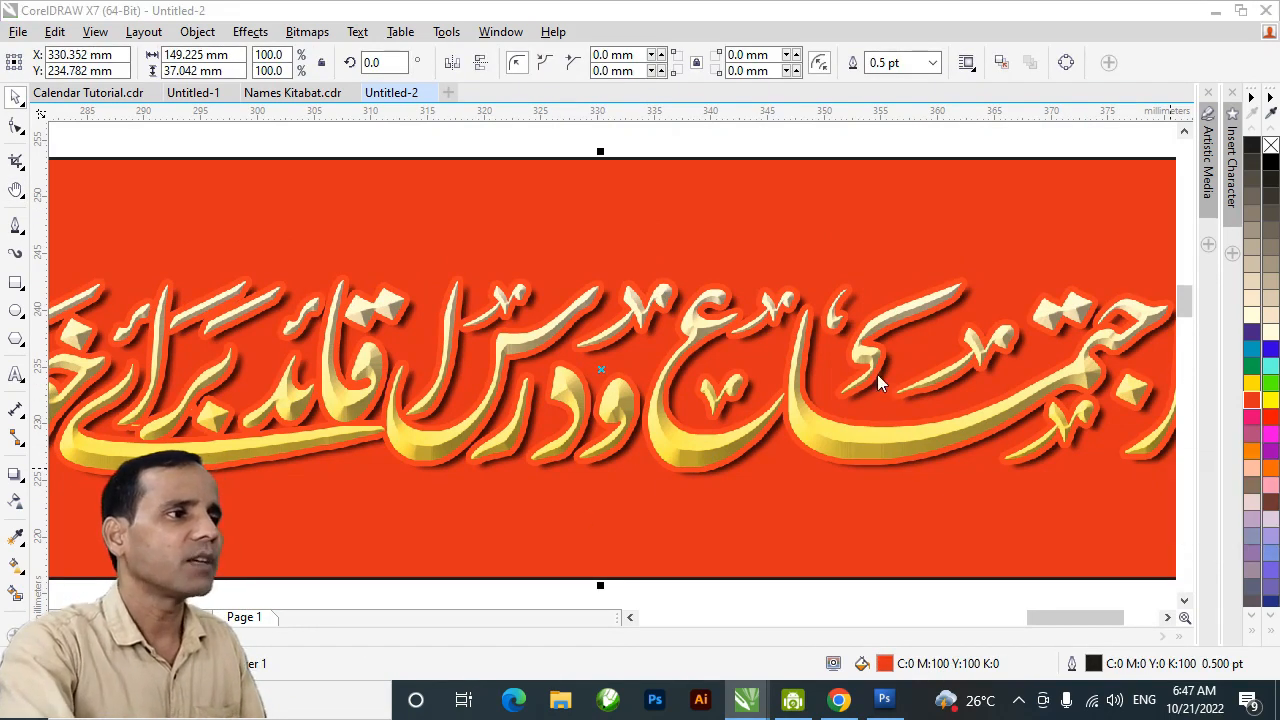
{"action": "key", "text": "shift+F11"}
{"action": "left_click", "coordinate": [572, 338]}
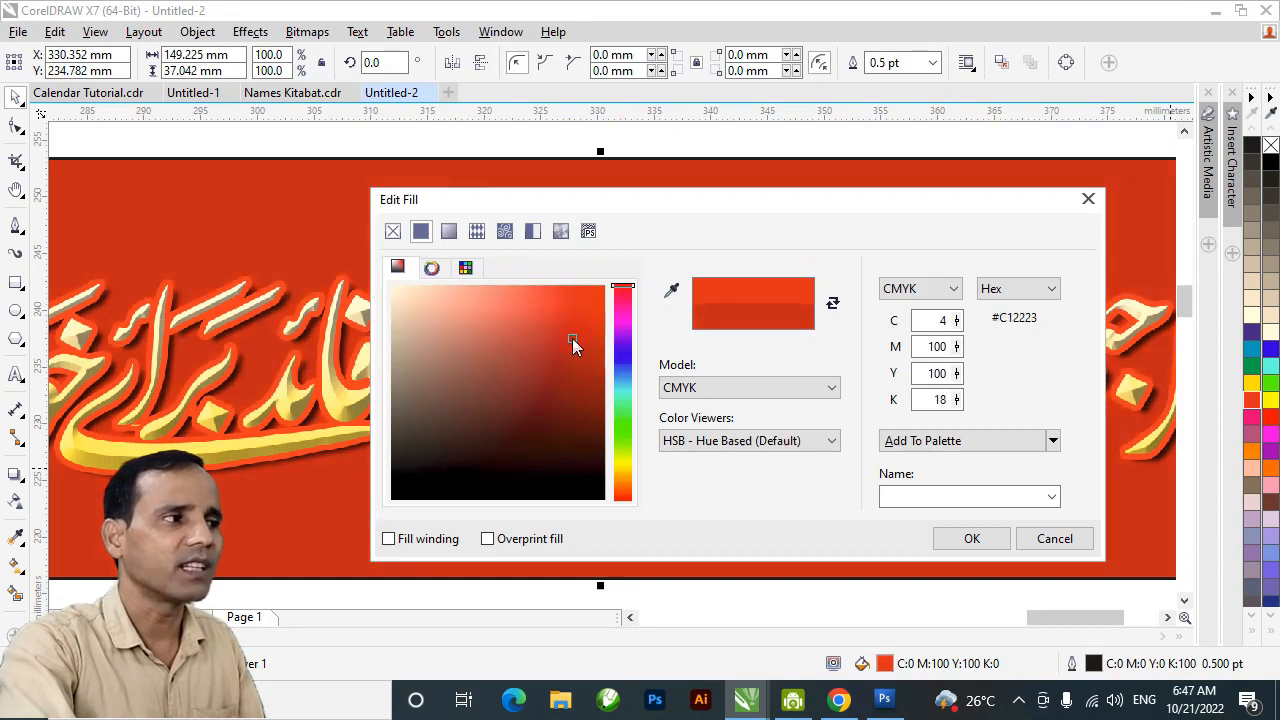
{"action": "left_click", "coordinate": [972, 539]}
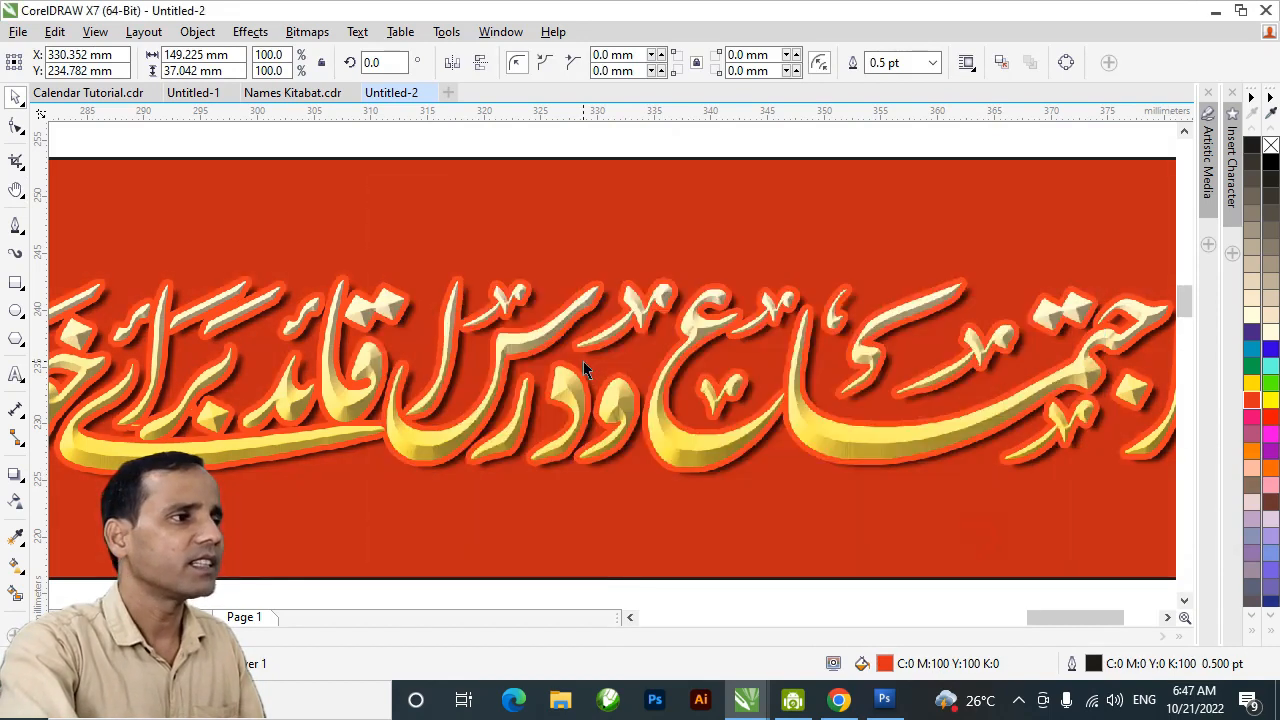
{"action": "scroll", "coordinate": [583, 360], "scroll_direction": "down", "scroll_amount": 2}
{"action": "left_click", "coordinate": [630, 560]}
{"action": "scroll", "coordinate": [726, 390], "scroll_direction": "up", "scroll_amount": 2}
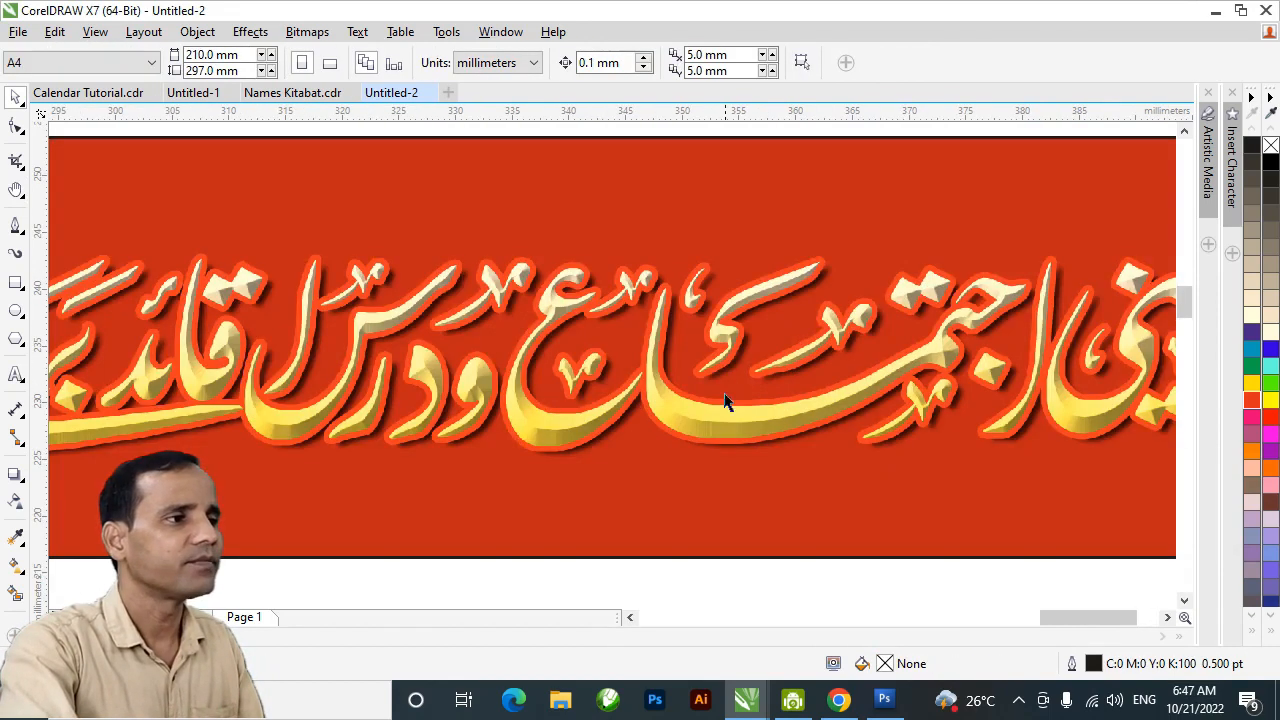
Step: Switch to Photoshop and replace the Gradient Overlay on Layer 1 with a Color Overlay
{"action": "left_click", "coordinate": [884, 699]}
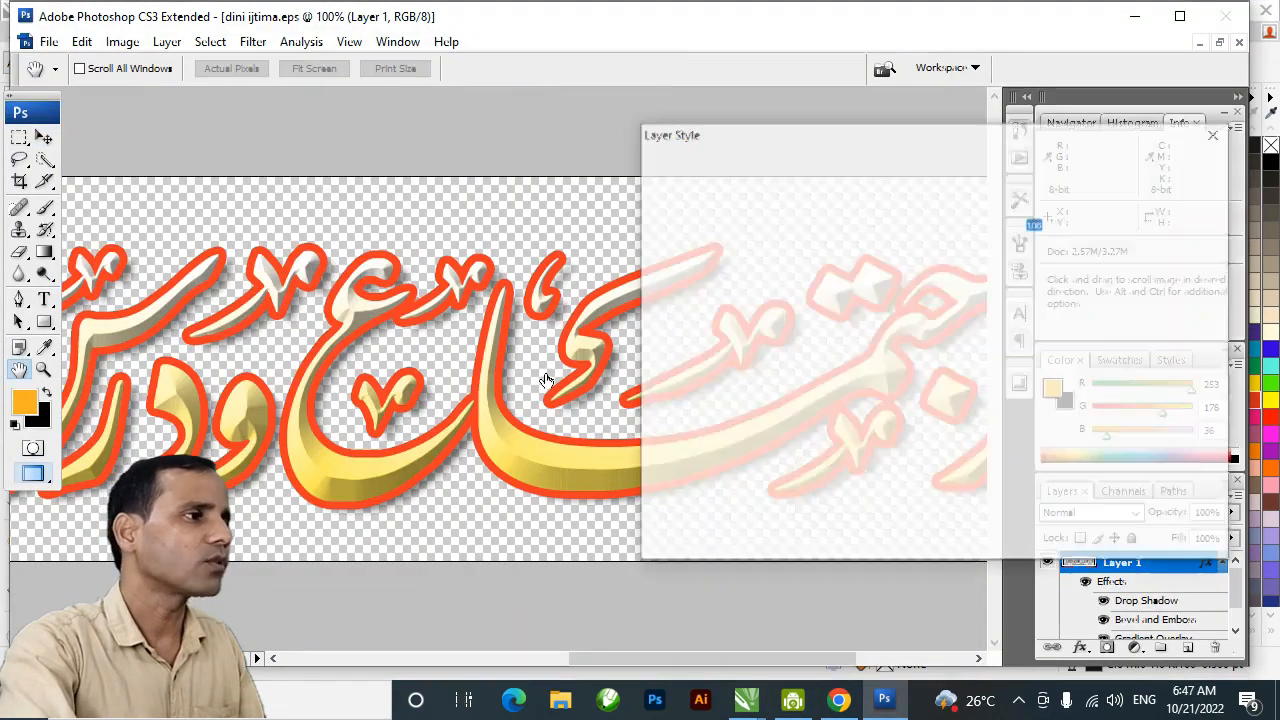
{"action": "left_click", "coordinate": [661, 417]}
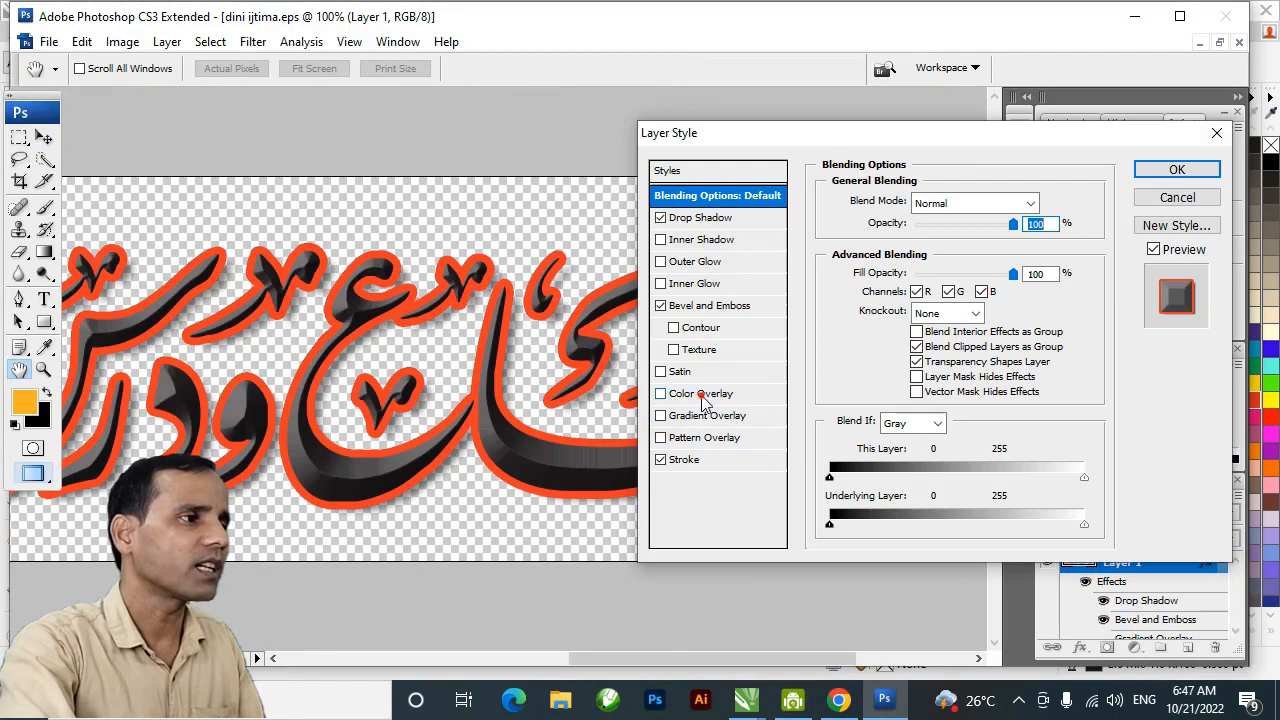
{"action": "left_click", "coordinate": [704, 395]}
Step: Change the lettering's overlay colour to white by setting magenta and yellow to 0, and apply the layer style
{"action": "left_click", "coordinate": [1037, 206]}
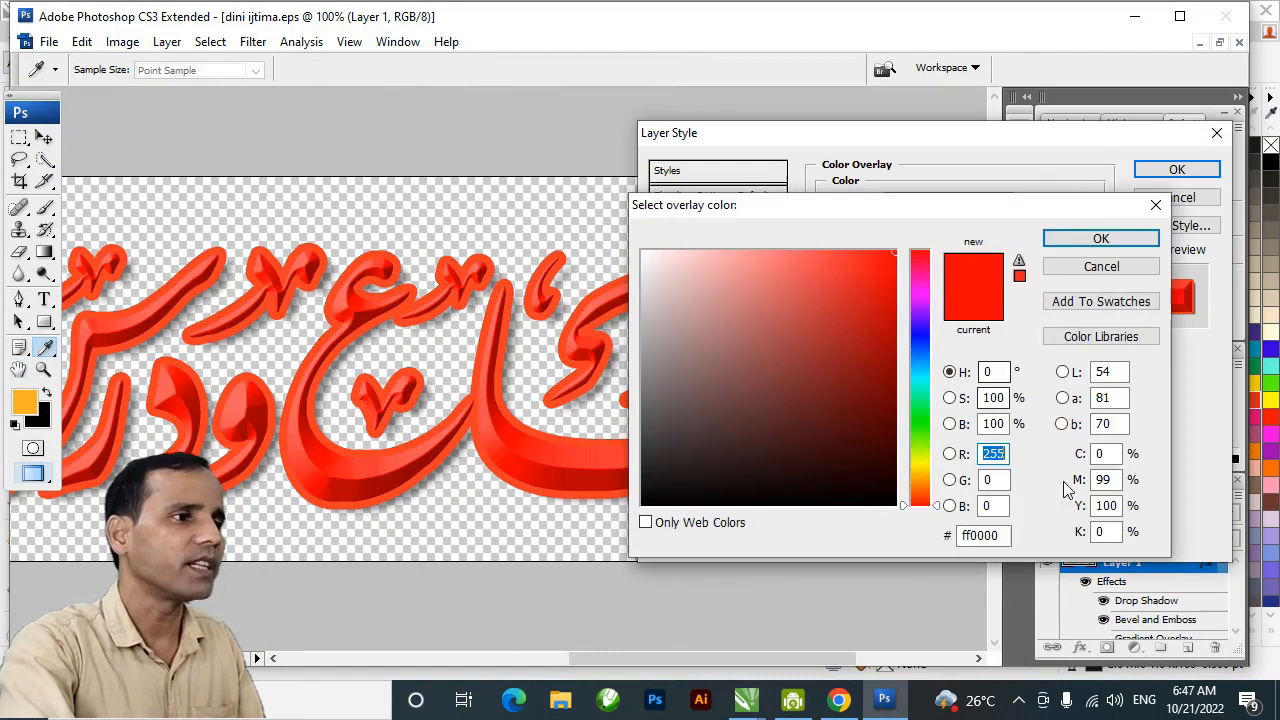
{"action": "left_click_drag", "start_coordinate": [1118, 479], "coordinate": [1050, 500]}
{"action": "type", "text": "0"}
{"action": "key", "text": "Tab"}
{"action": "type", "text": "0"}
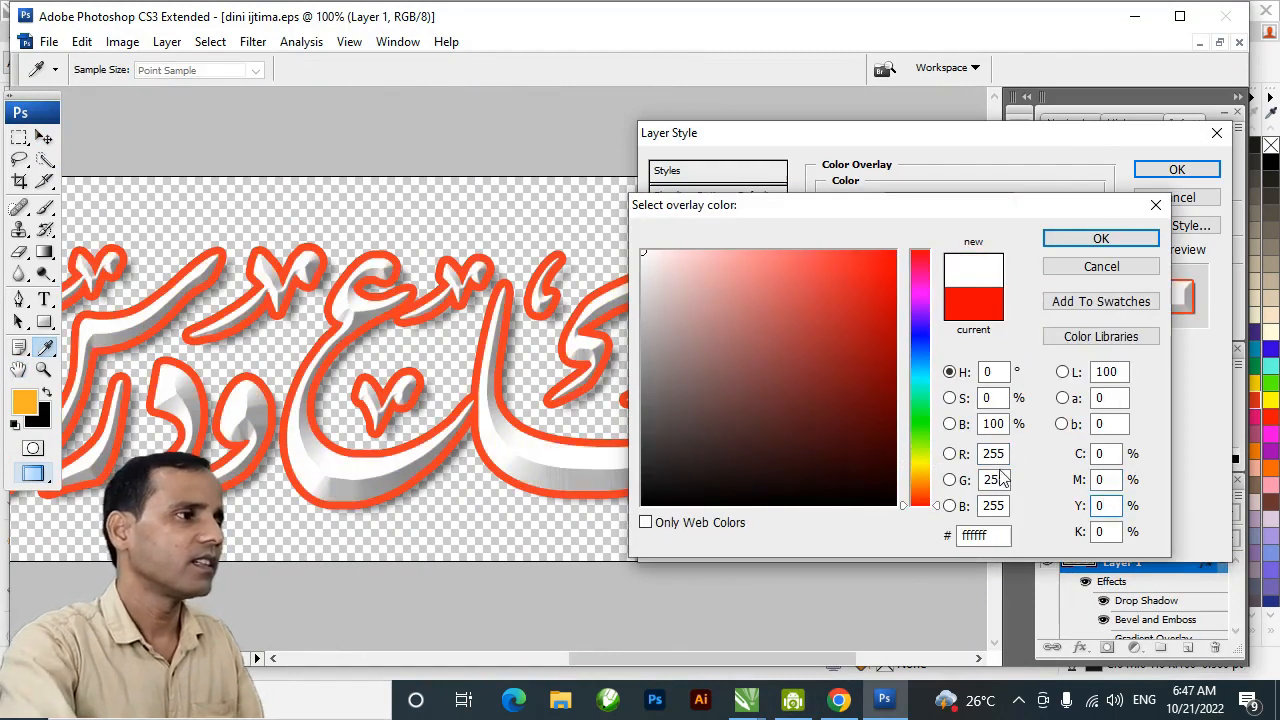
{"action": "left_click", "coordinate": [1117, 242]}
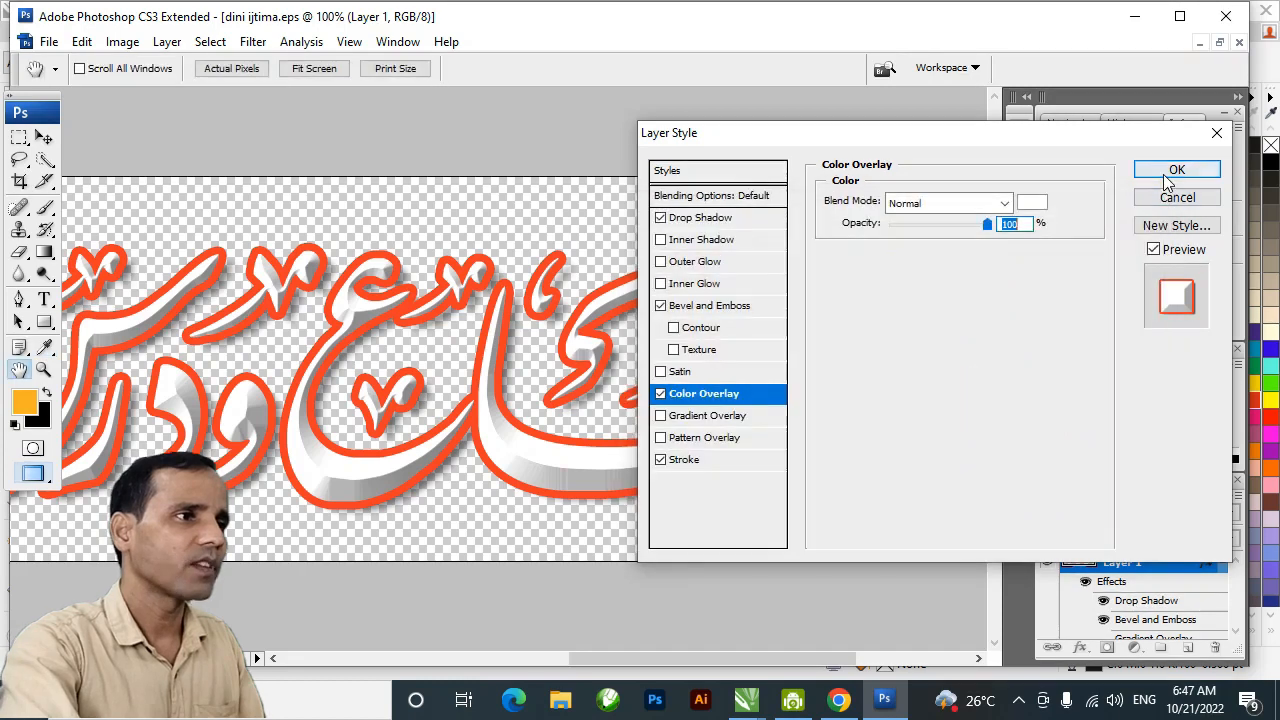
{"action": "left_click", "coordinate": [1177, 169]}
Step: Save the white lettering to the Desktop in PNG format, editing its file name
{"action": "key", "text": "v"}
{"action": "key", "text": "ctrl+shift+s"}
{"action": "left_click", "coordinate": [900, 414]}
{"action": "left_click", "coordinate": [810, 615]}
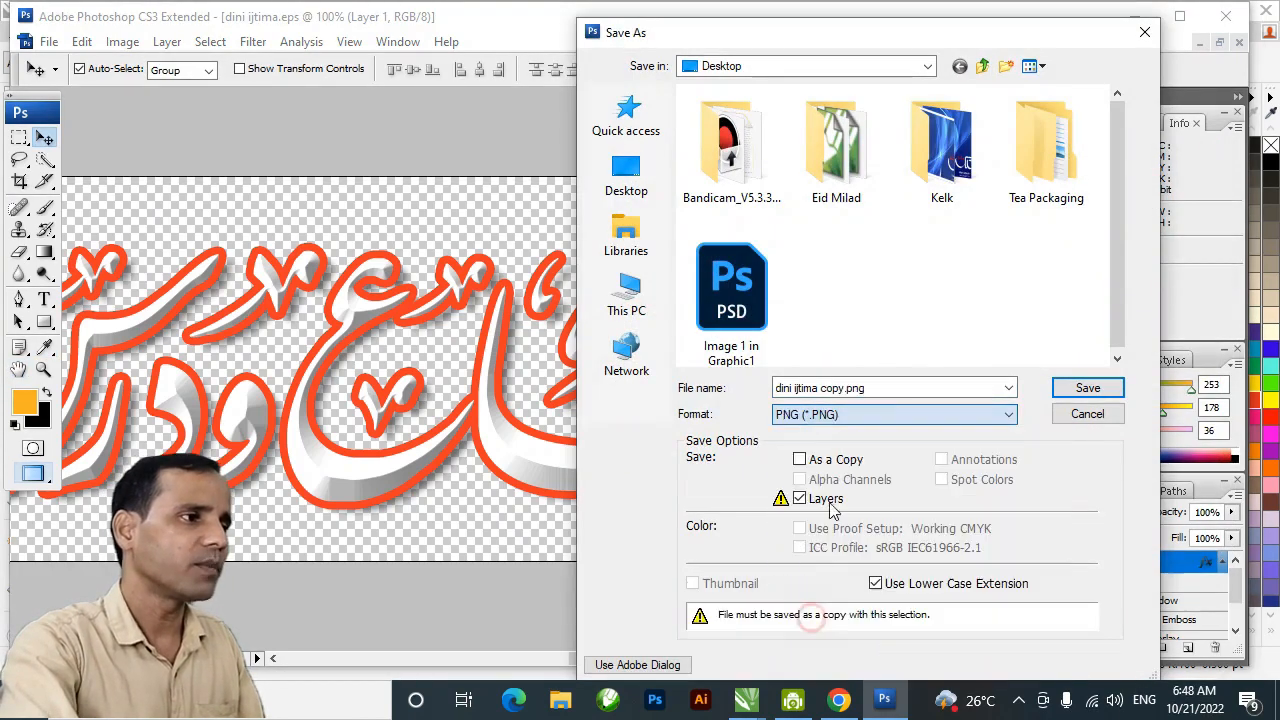
{"action": "triple_click", "coordinate": [820, 390]}
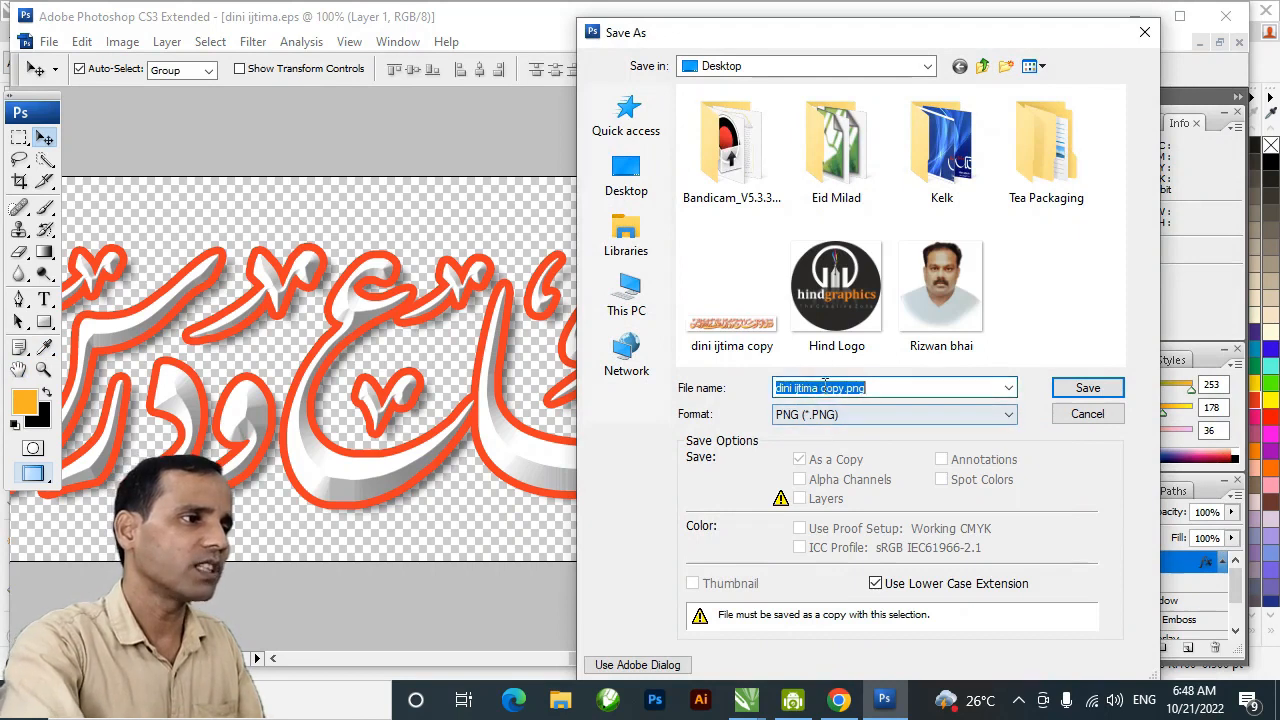
{"action": "left_click", "coordinate": [820, 388]}
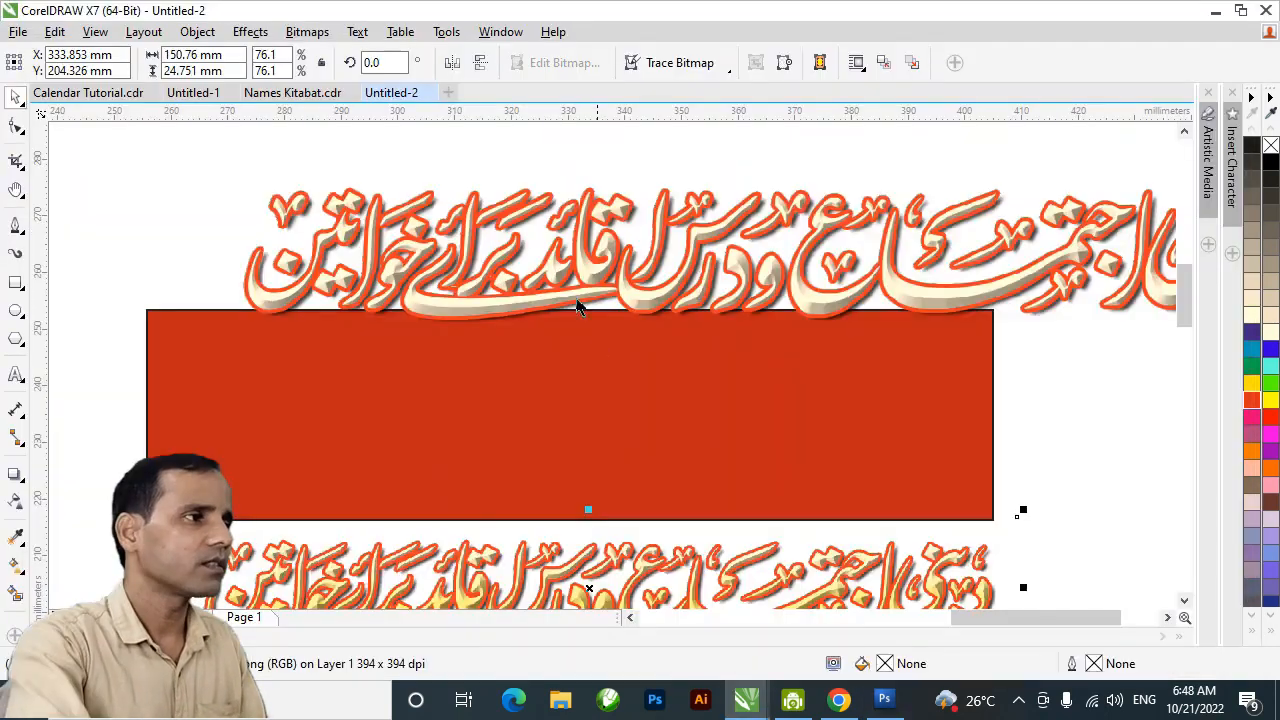
Step: Switch to CorelDRAW, place the white lettering on the dark red rectangle and scale it proportionally to about 151 mm wide
{"action": "left_click_drag", "start_coordinate": [578, 306], "coordinate": [493, 456]}
{"action": "left_click_drag", "start_coordinate": [1172, 420], "coordinate": [975, 407]}
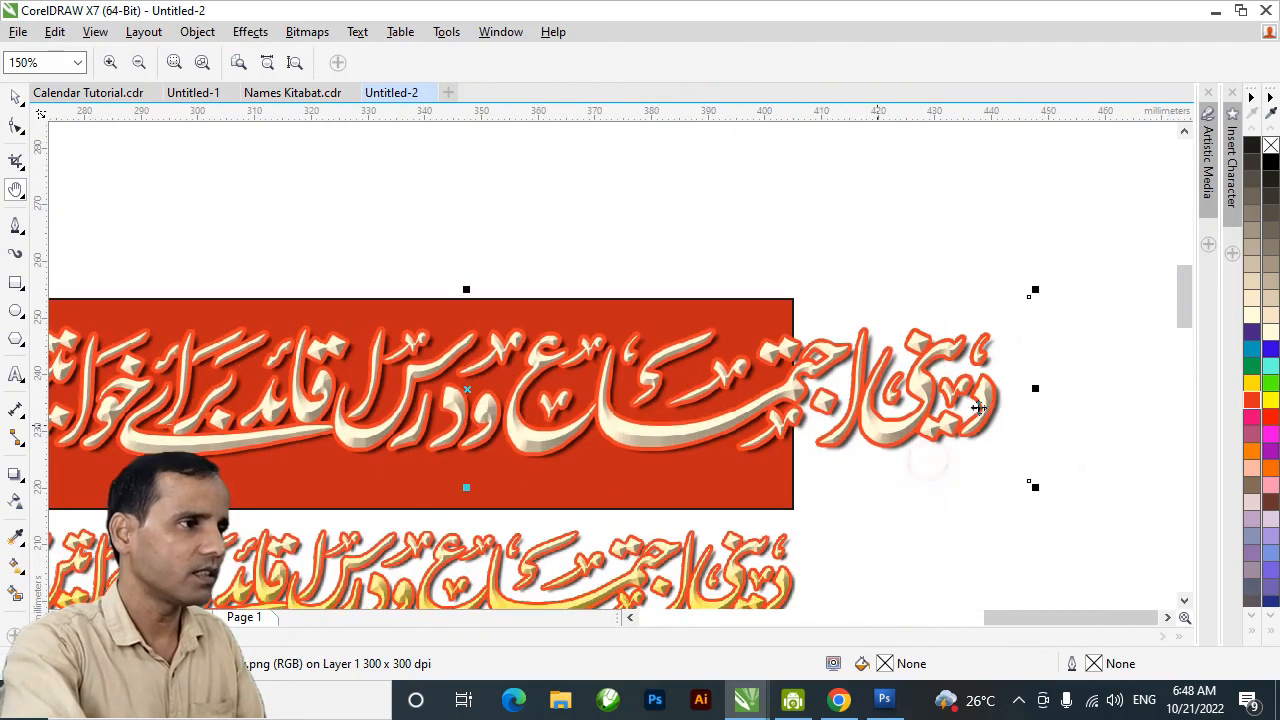
{"action": "left_click_drag", "start_coordinate": [484, 404], "coordinate": [500, 402]}
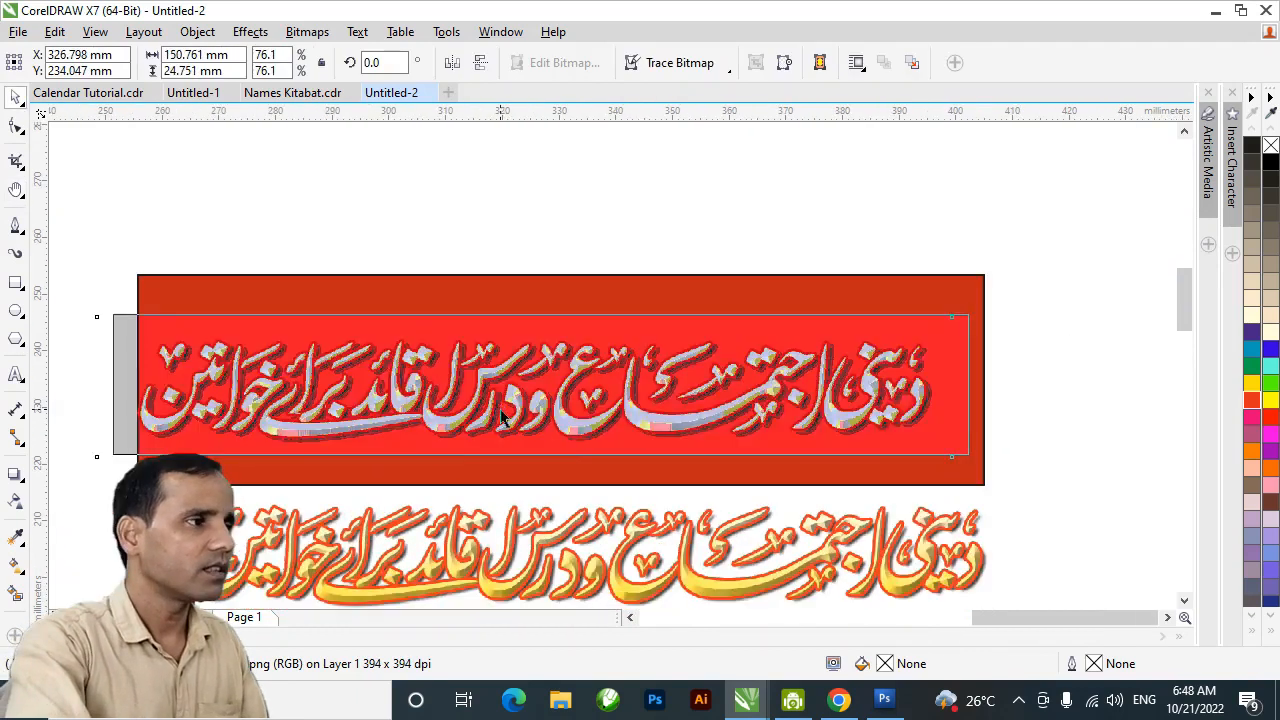
{"action": "left_click", "coordinate": [517, 214]}
{"action": "scroll", "coordinate": [633, 418], "scroll_direction": "up", "scroll_amount": 1}
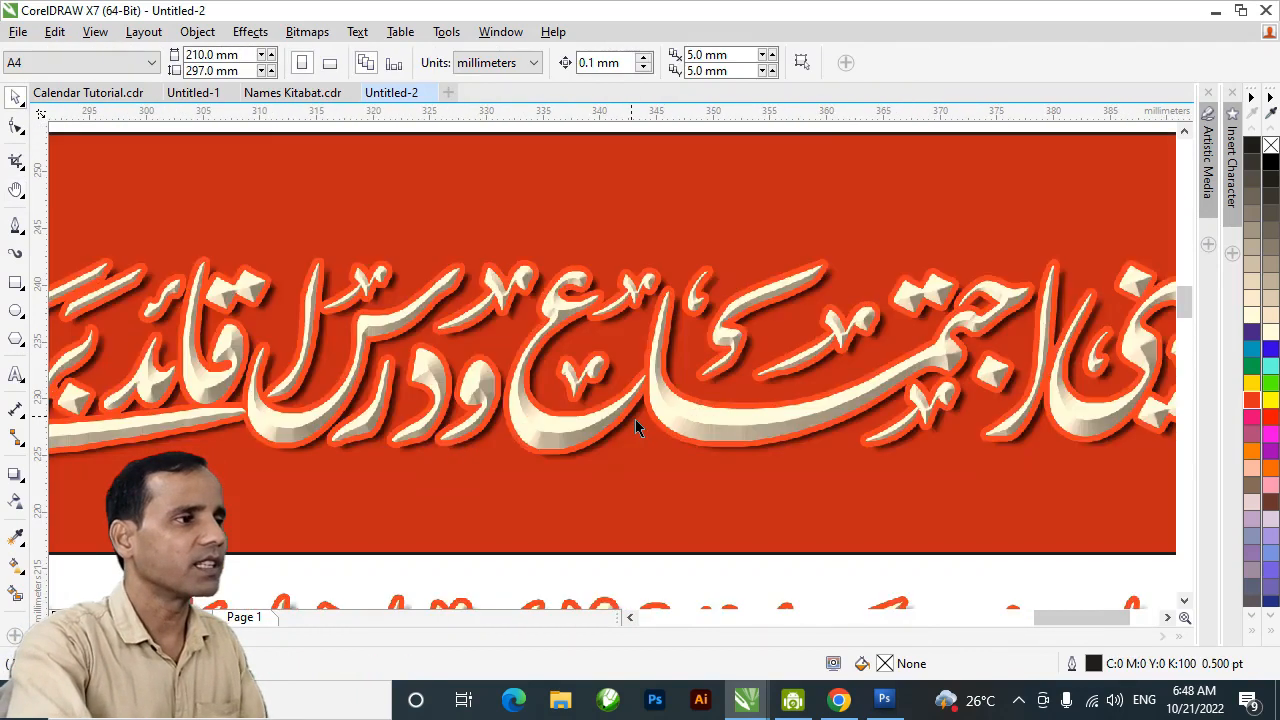